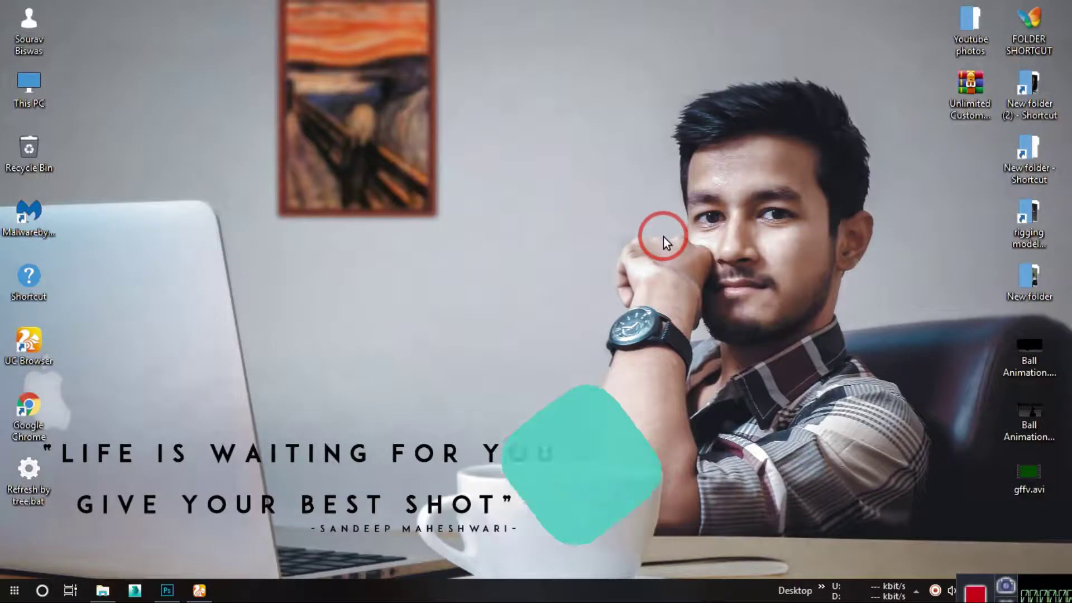
Refresh the desktop twice and minimise Photoshop to reveal the desktop.
right_click(664, 234)
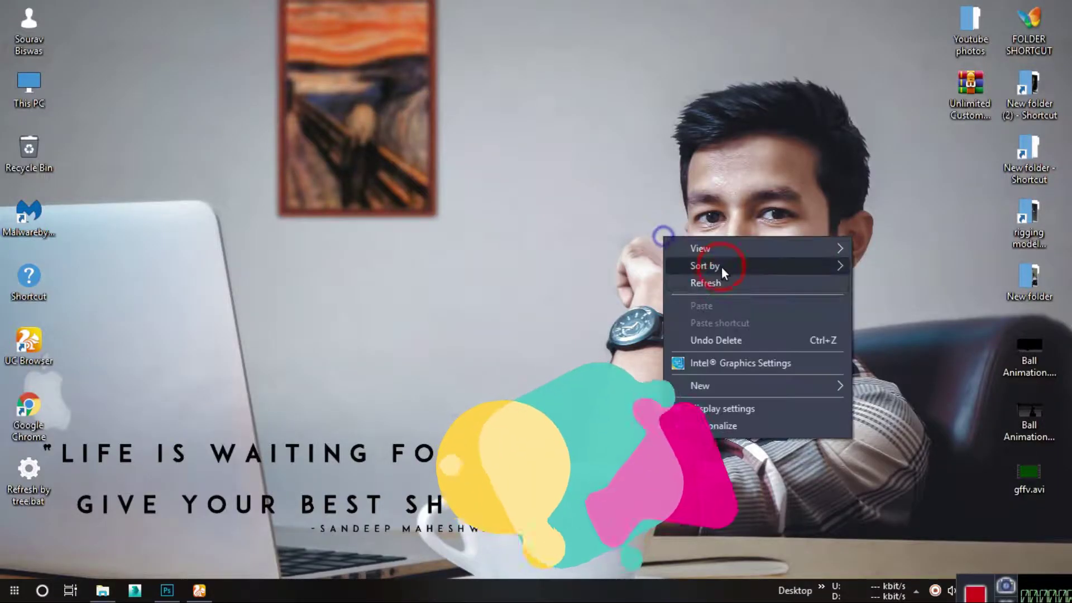
left_click(721, 279)
right_click(685, 216)
left_click(722, 242)
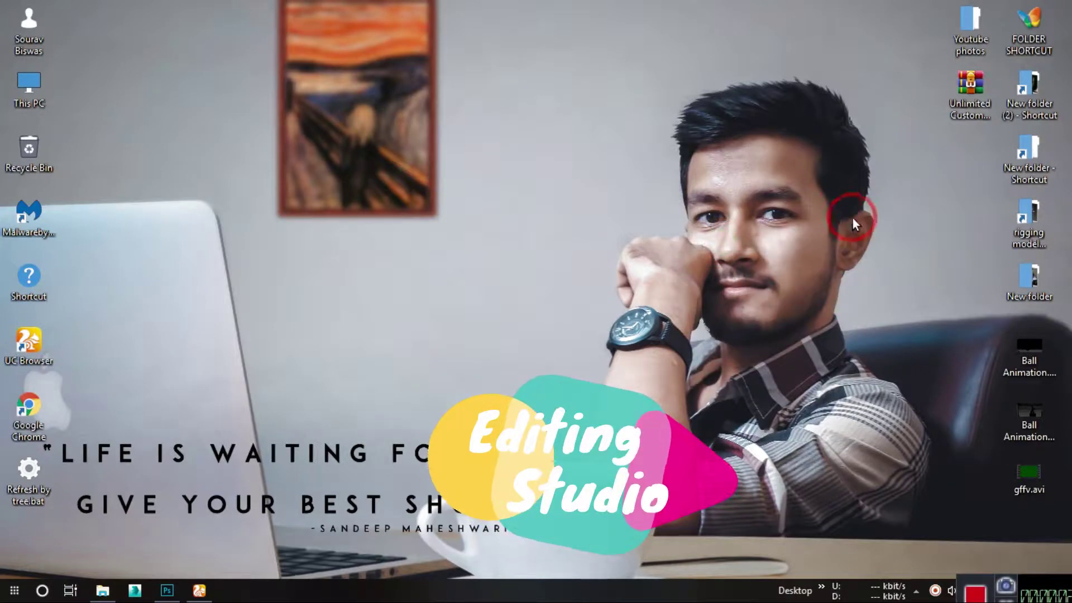
left_click(166, 591)
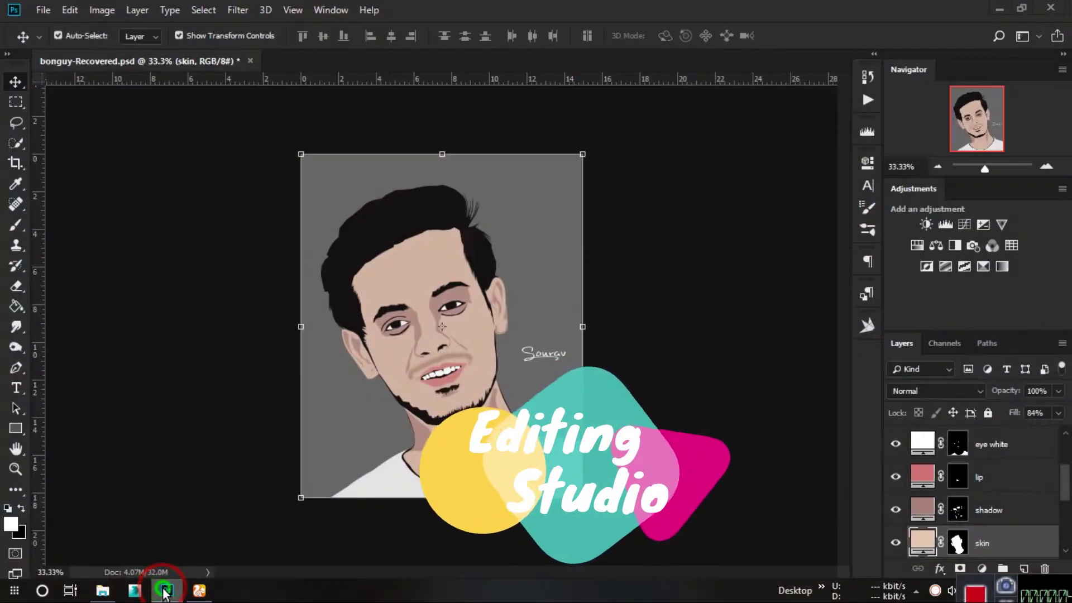
left_click(164, 591)
Extract the downloaded custom shapes archive onto the desktop with WinRAR.
left_click(961, 102)
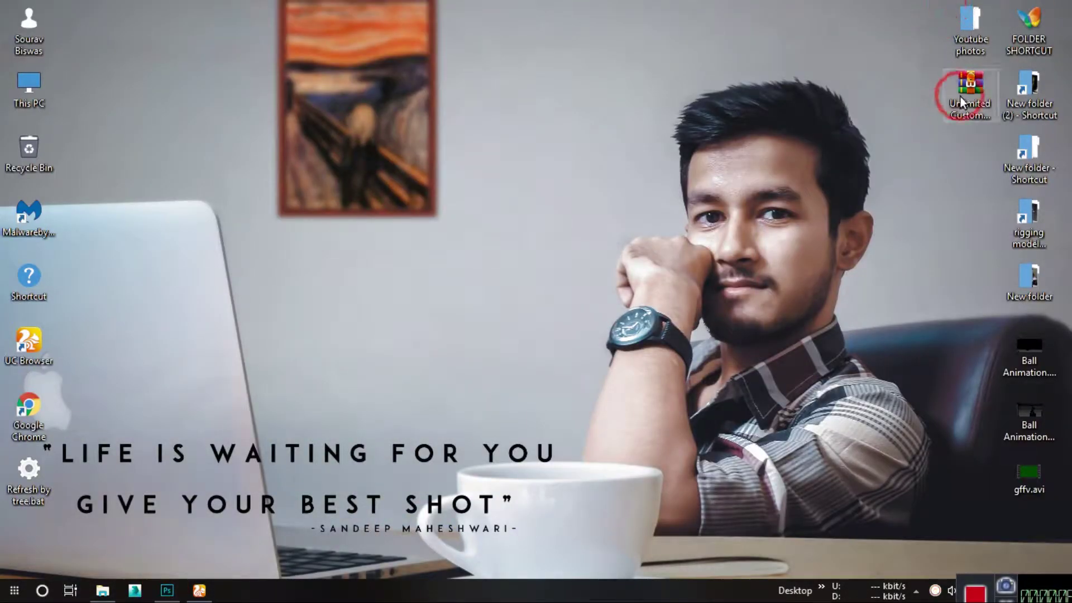
right_click(961, 102)
left_click(891, 161)
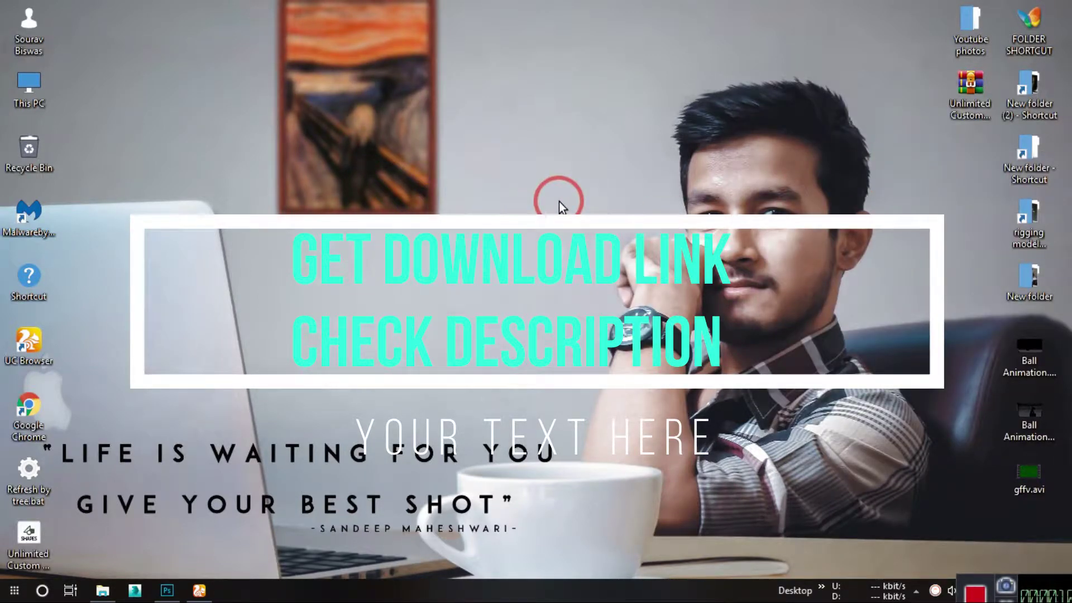
Move the extracted .csh file to the top-right icons, refresh, and restore Photoshop.
left_click_drag(25, 533, 978, 160)
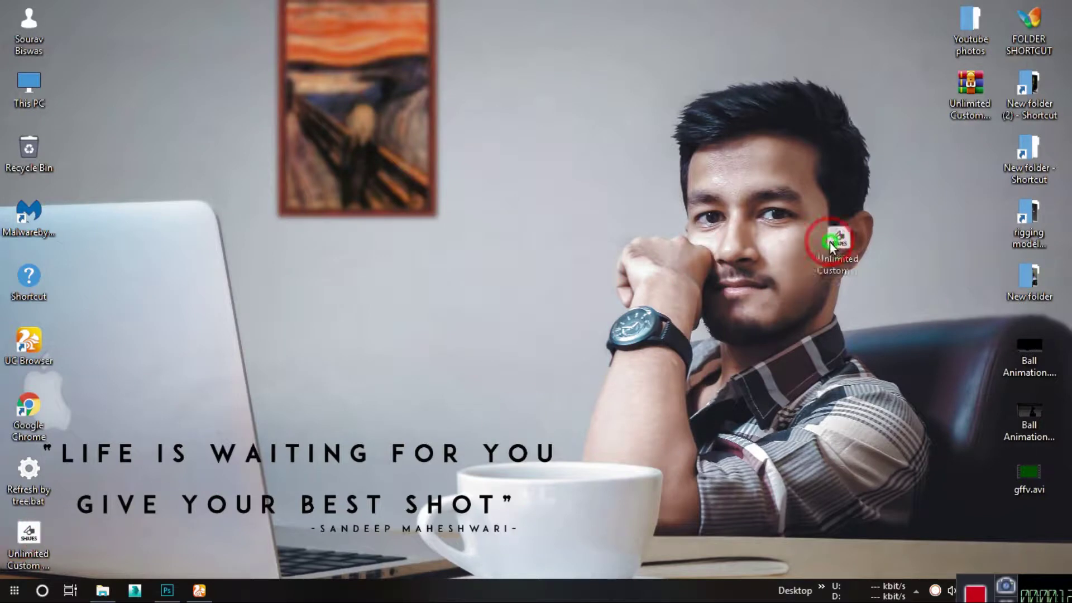
right_click(301, 91)
left_click(358, 146)
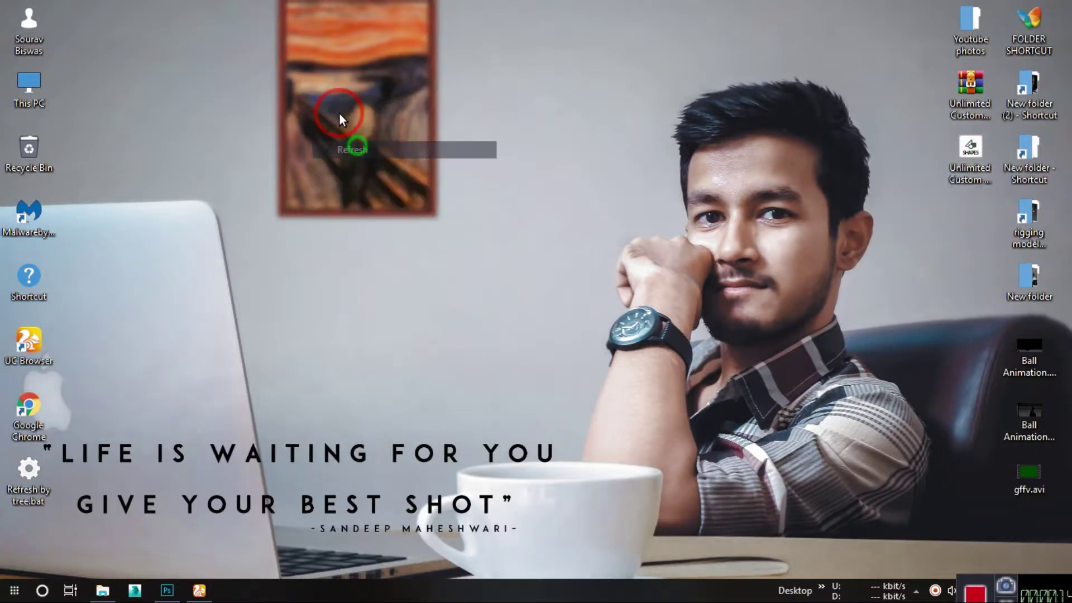
left_click(167, 590)
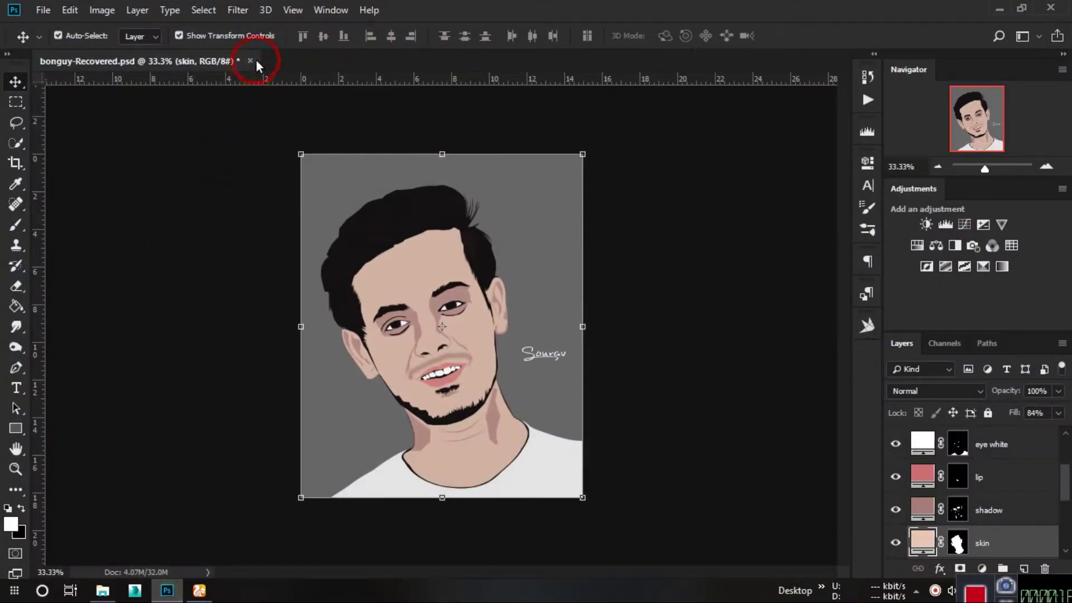
Create a new blank white 1200×1200 px, 200 ppi document from the recent preset.
right_click(285, 59)
left_click(340, 130)
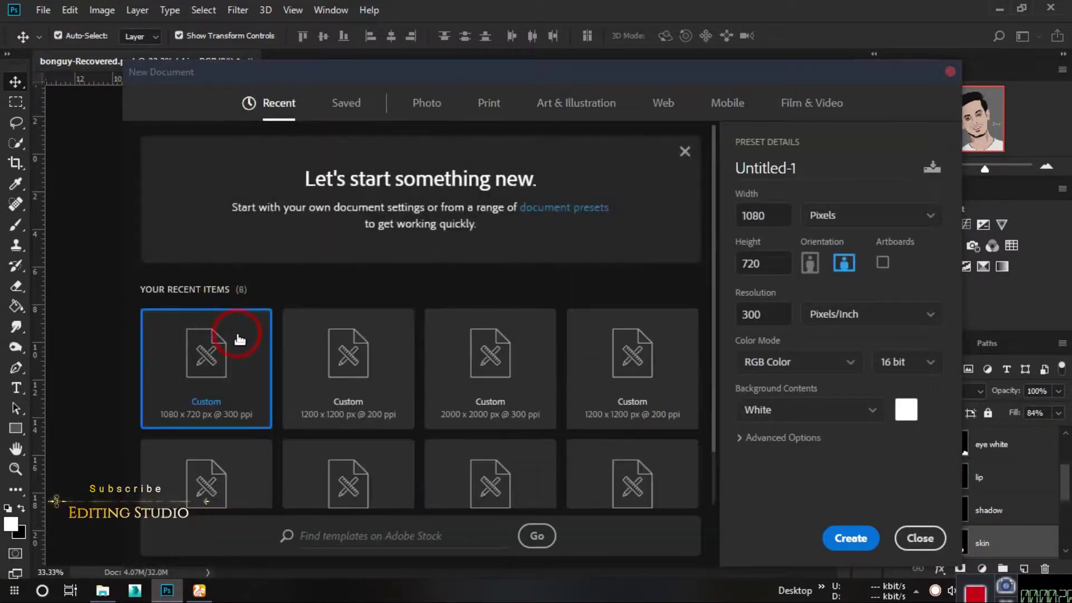
left_click(384, 376)
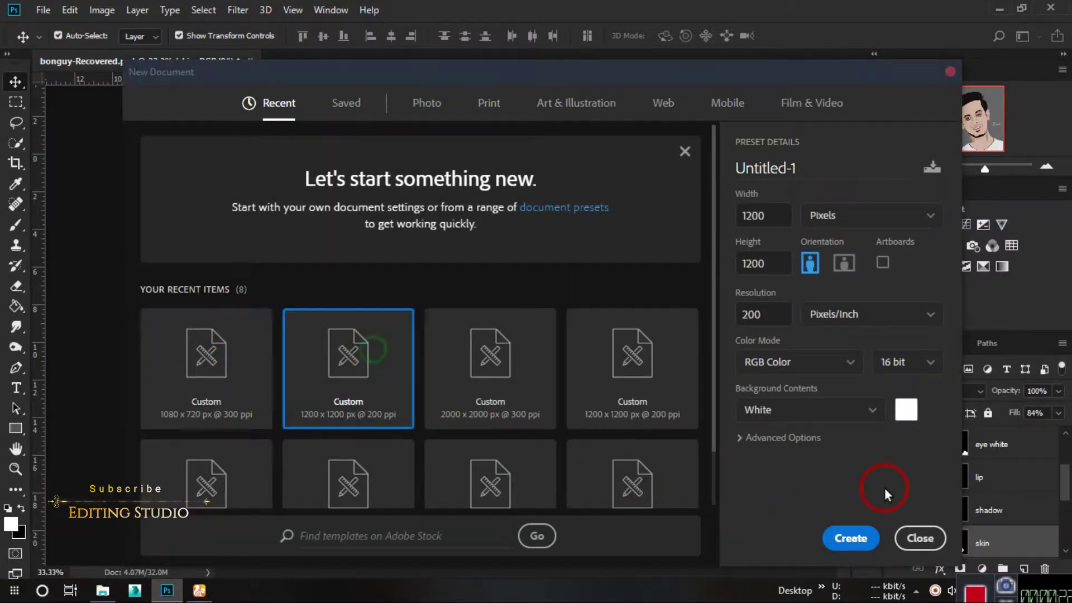
left_click(850, 537)
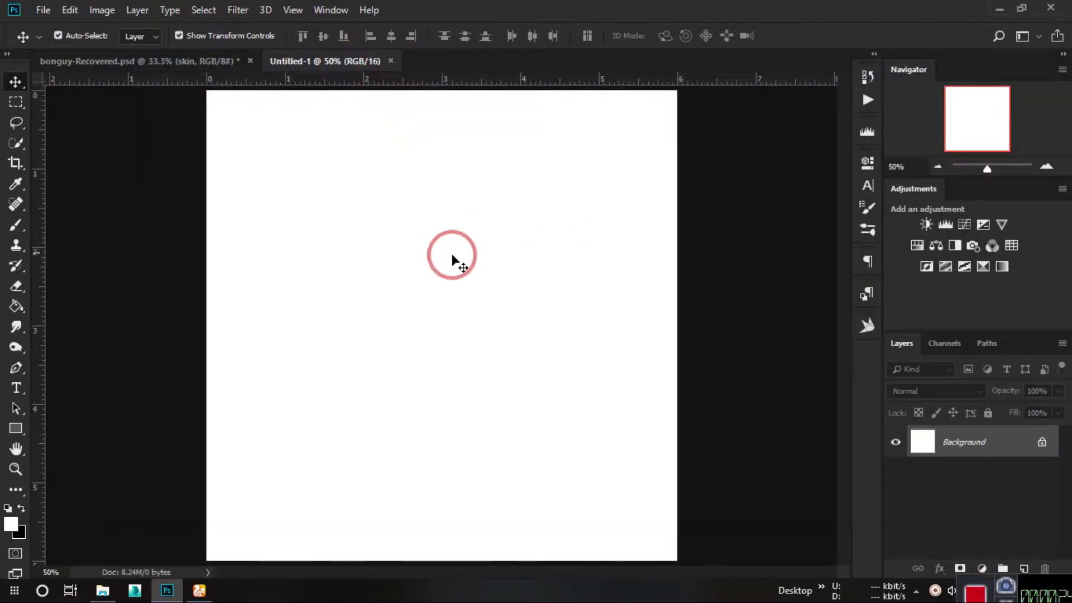
scroll(447, 263, "down", 2)
scroll(433, 275, "up", 3)
scroll(431, 274, "down", 2)
scroll(430, 271, "up", 1)
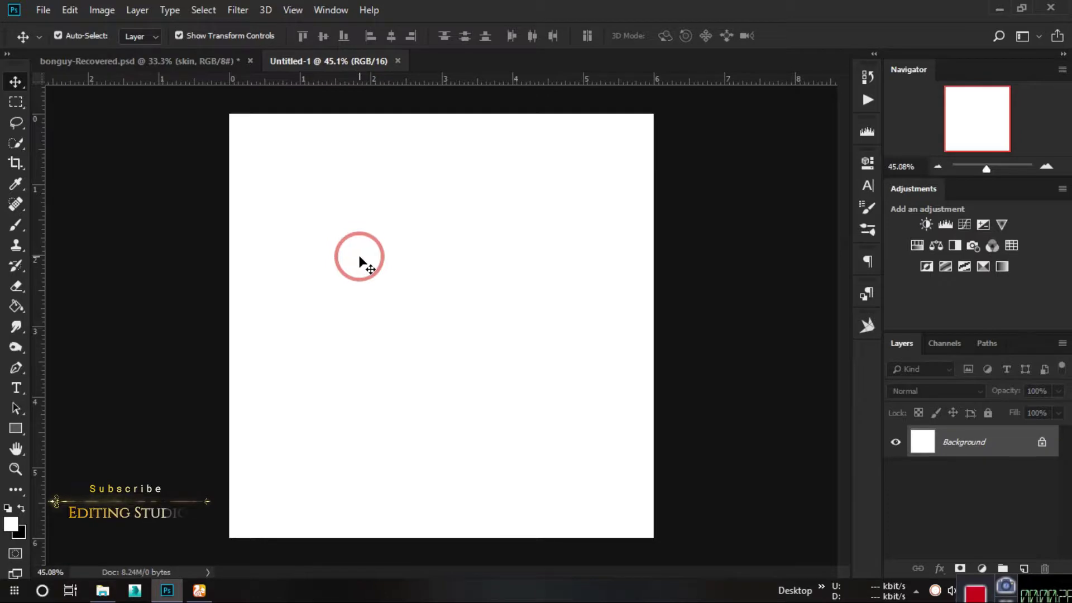
Switch from the Rectangle tool to the Custom Shape Tool and open its Shape picker.
left_click(15, 430)
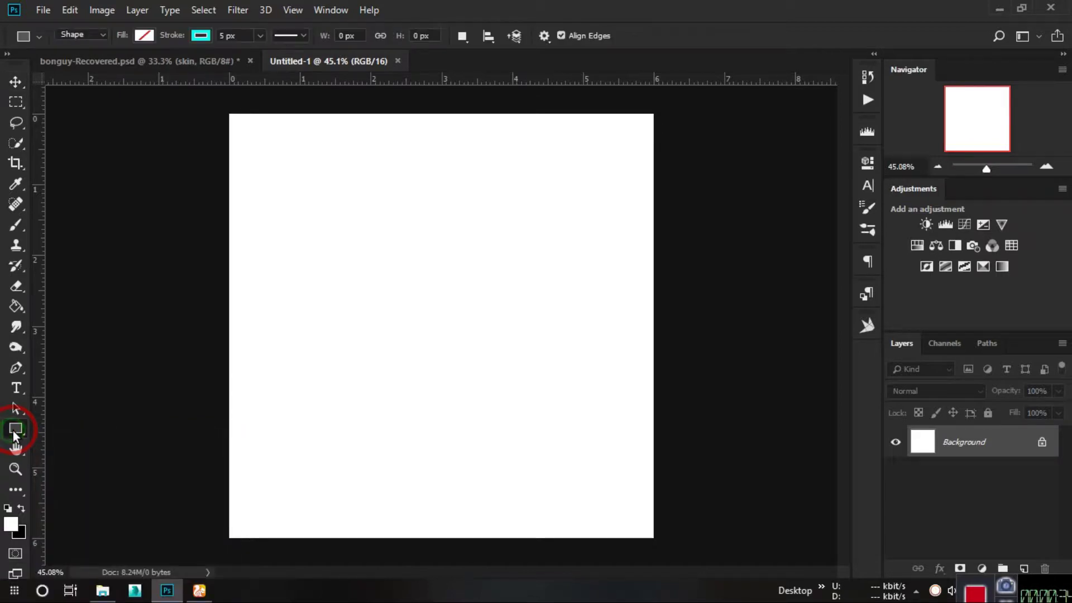
left_click(11, 430)
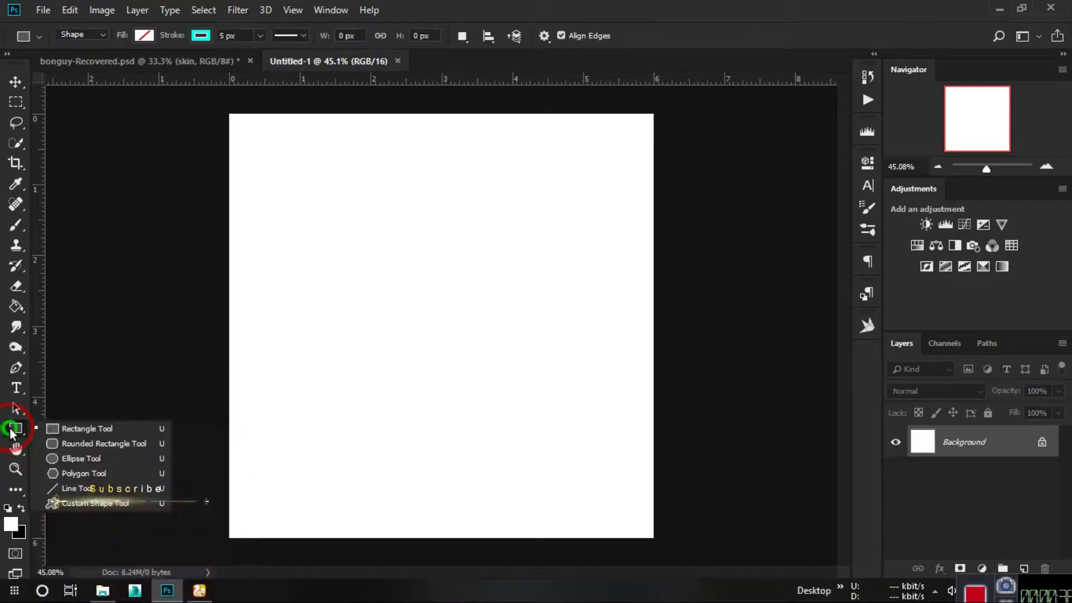
left_click(127, 503)
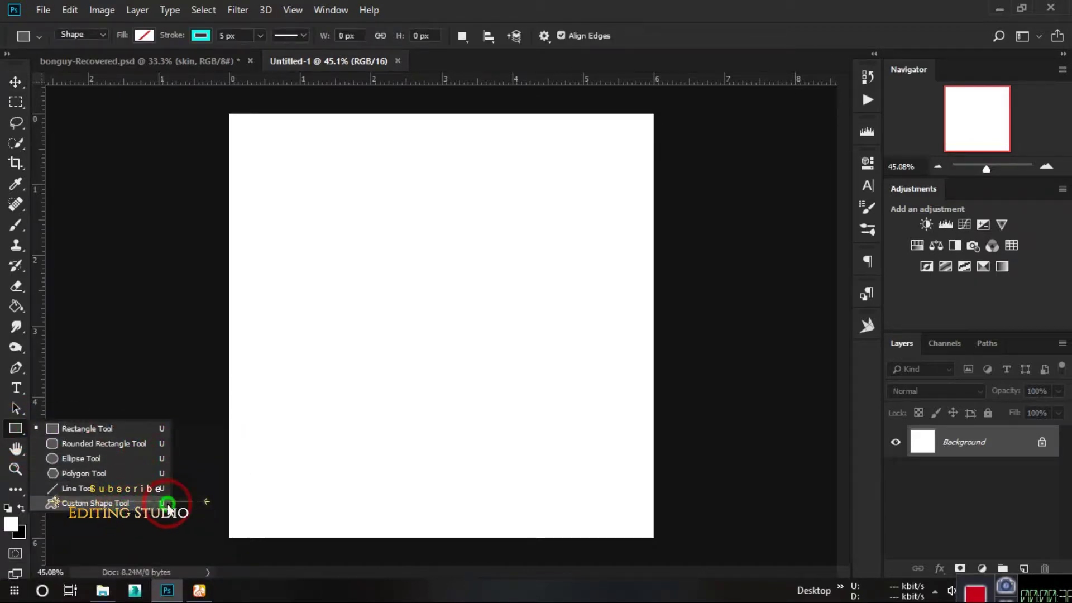
left_click(127, 504)
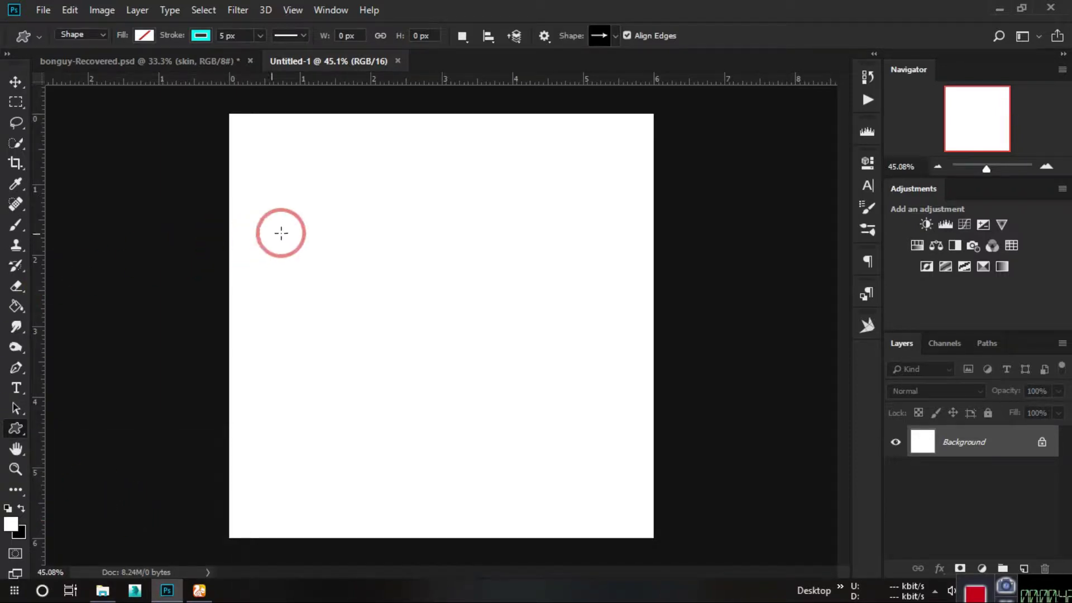
left_click(579, 79)
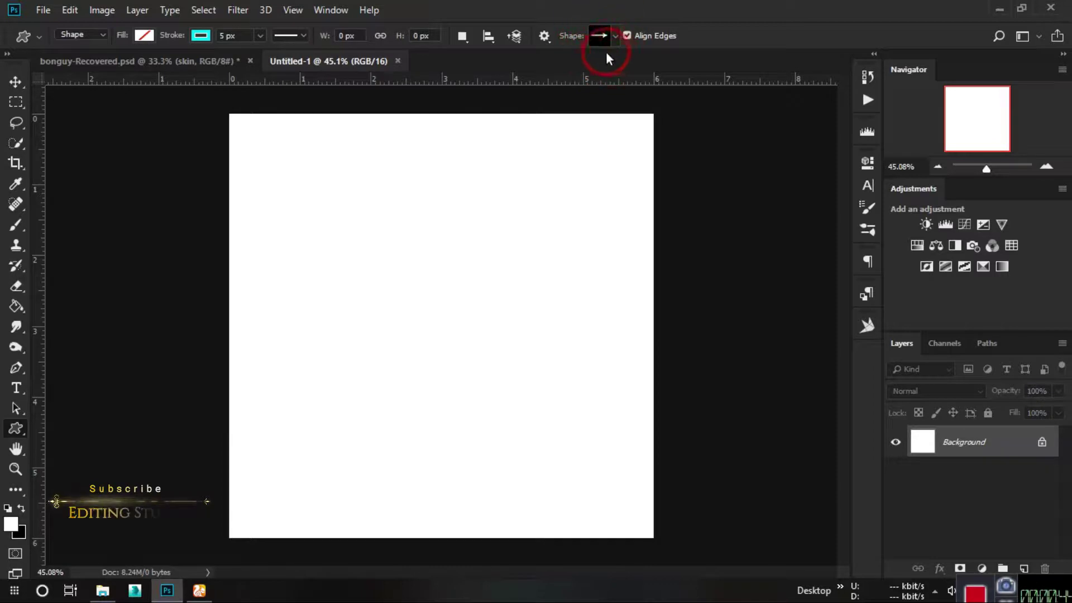
left_click(599, 35)
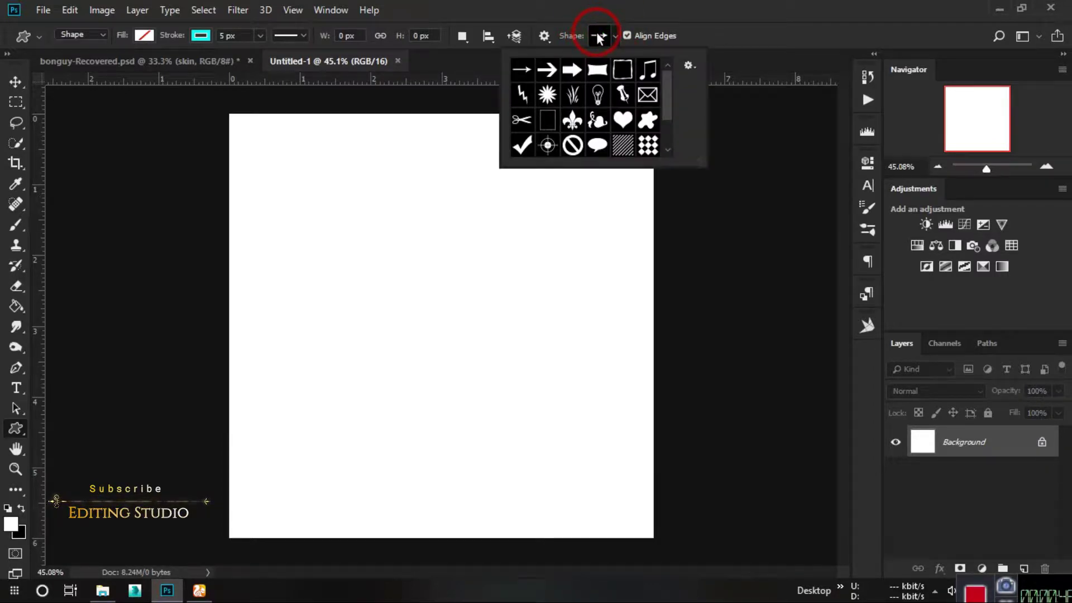
Load 'Unlimited Custom Shapes By Editing Studio.csh' from the Desktop into the enlarged shape picker.
mouse_move(702, 163)
left_mouse_down()
mouse_move(798, 334)
mouse_move(799, 506)
left_mouse_up()
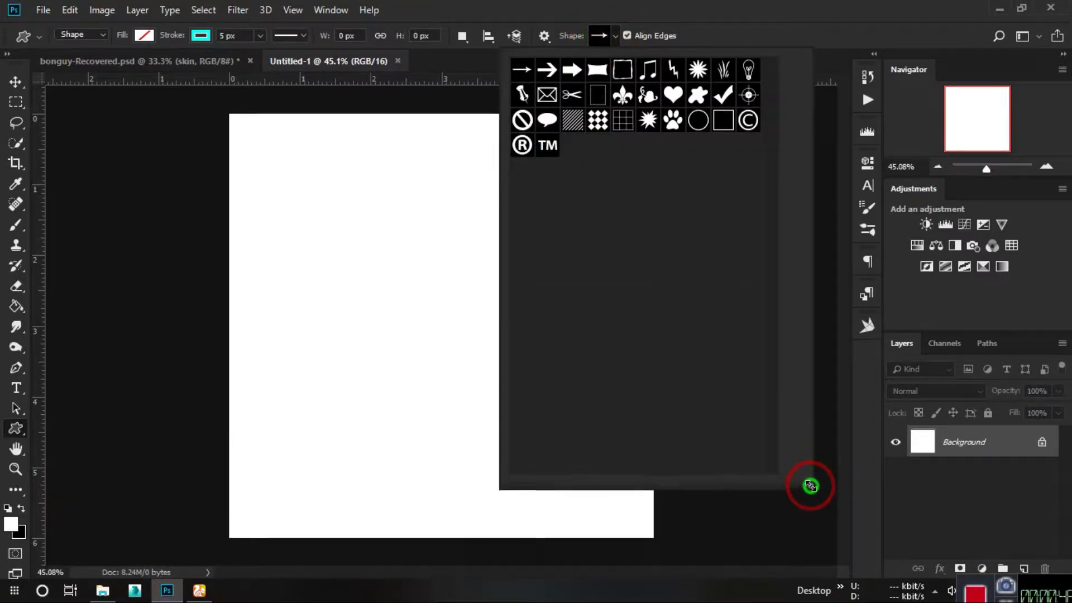
left_click(791, 66)
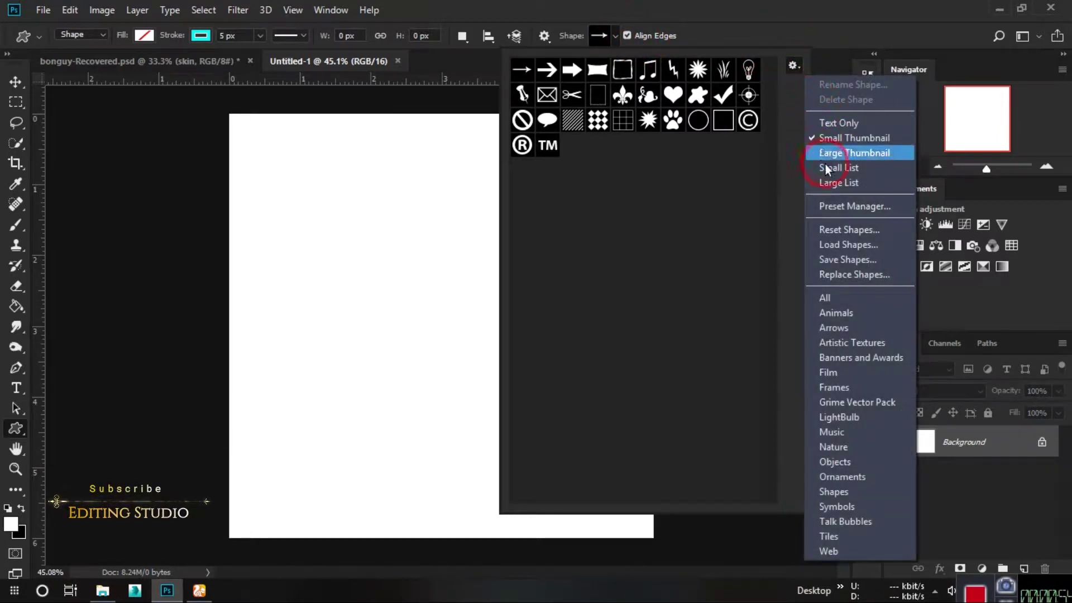
left_click(869, 244)
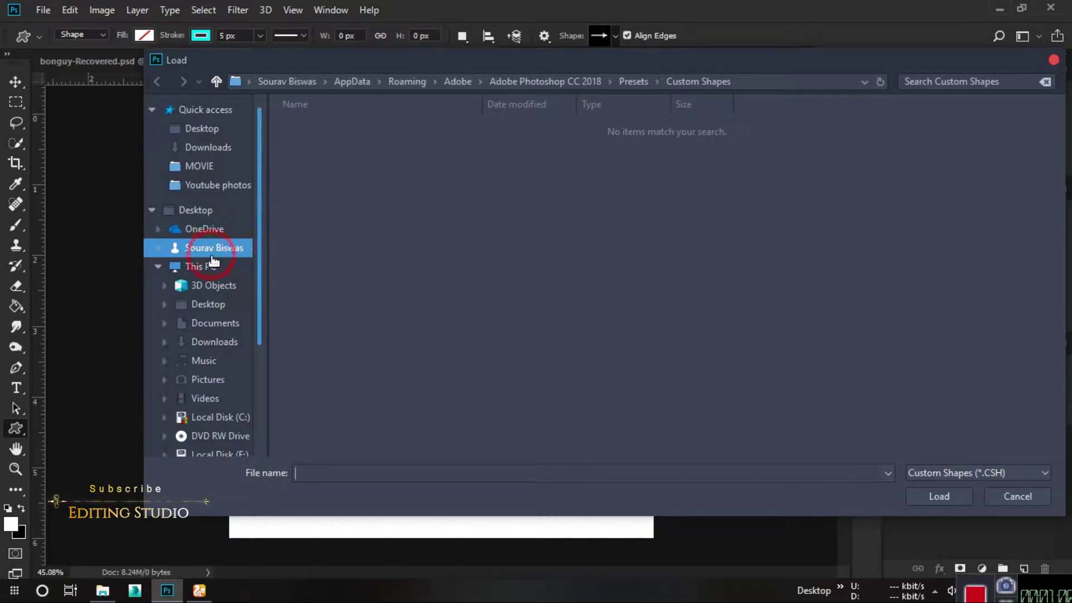
left_click(222, 312)
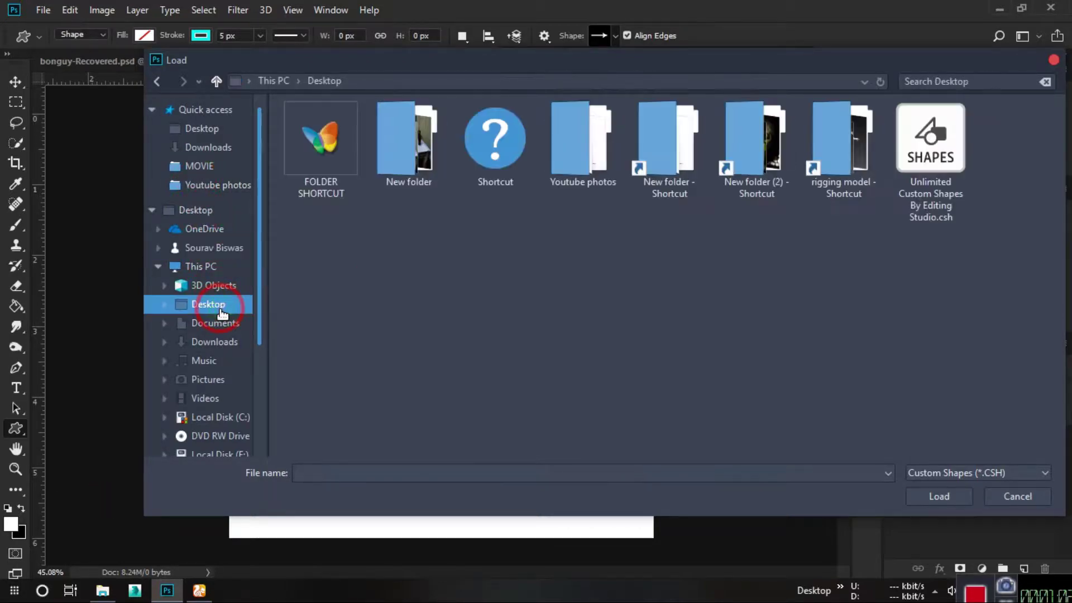
left_click(942, 169)
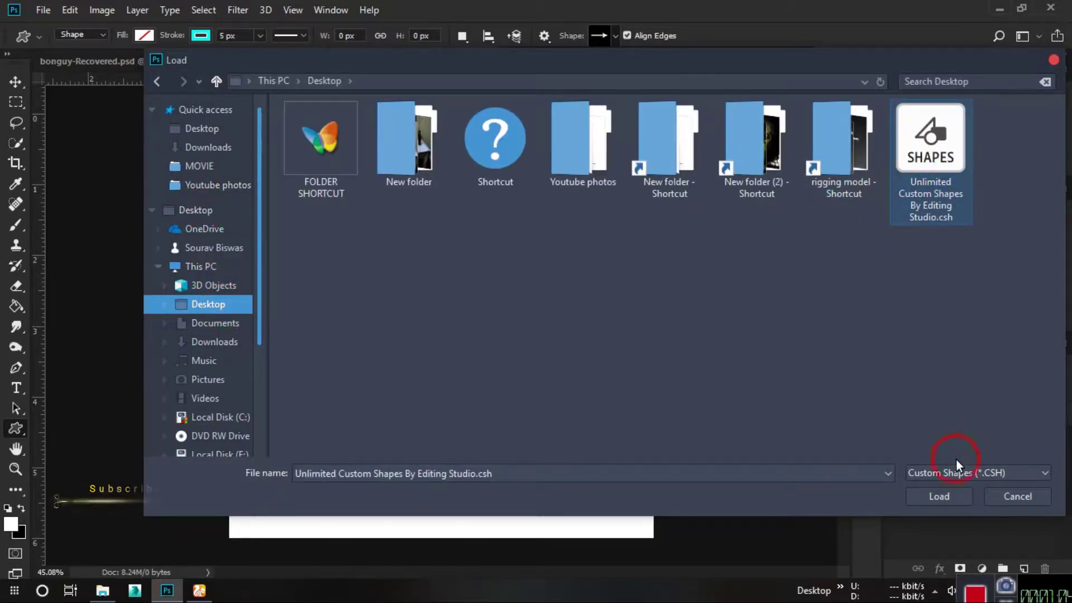
left_click(955, 498)
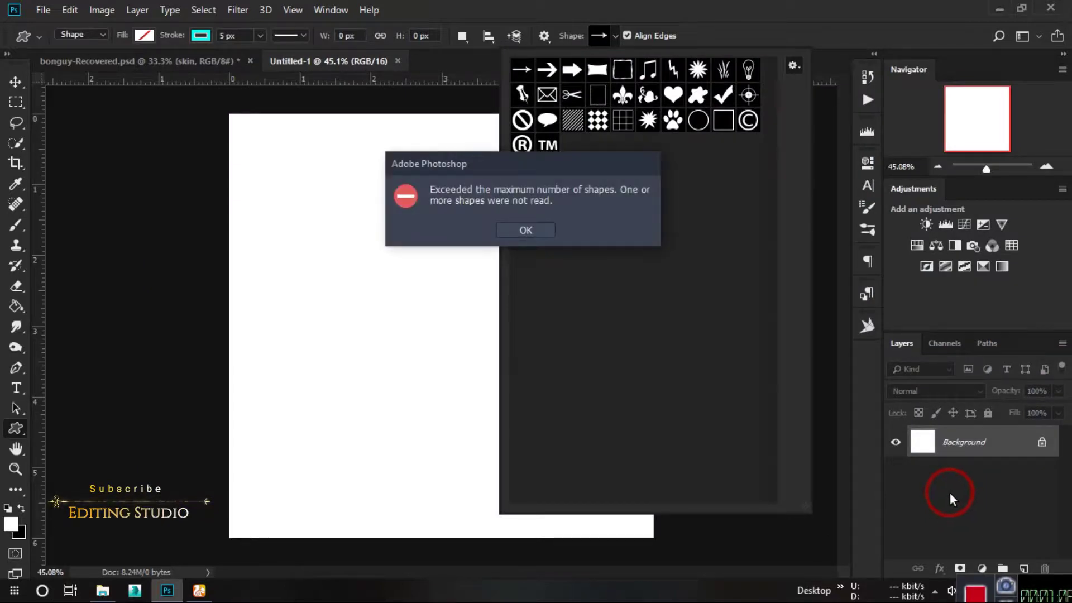
left_click(541, 233)
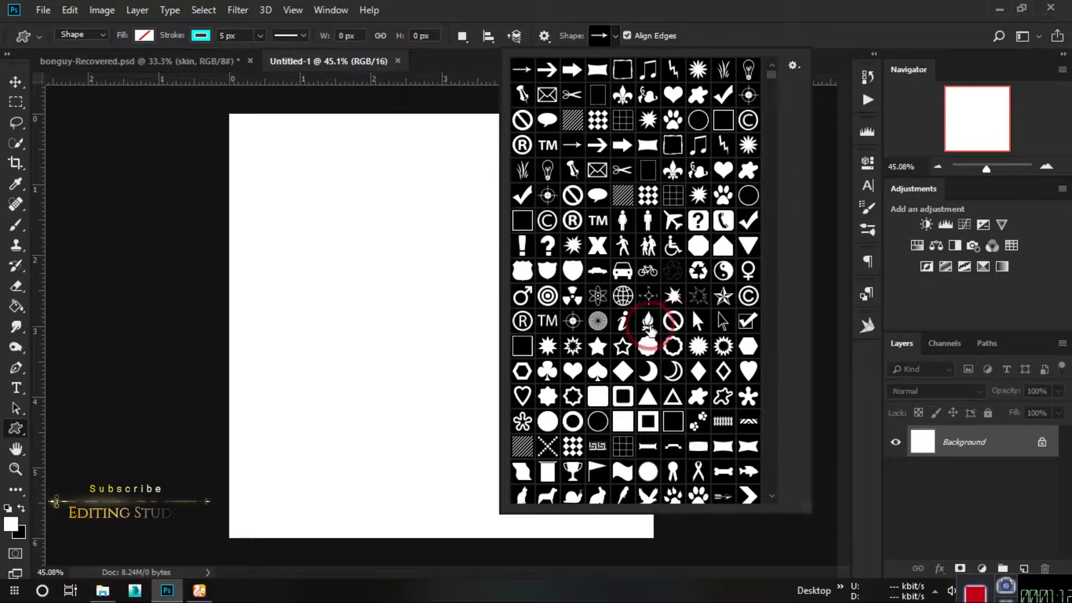
scroll(645, 318, "down", 3)
scroll(647, 324, "down", 2)
scroll(648, 330, "down", 2)
scroll(648, 329, "down", 3)
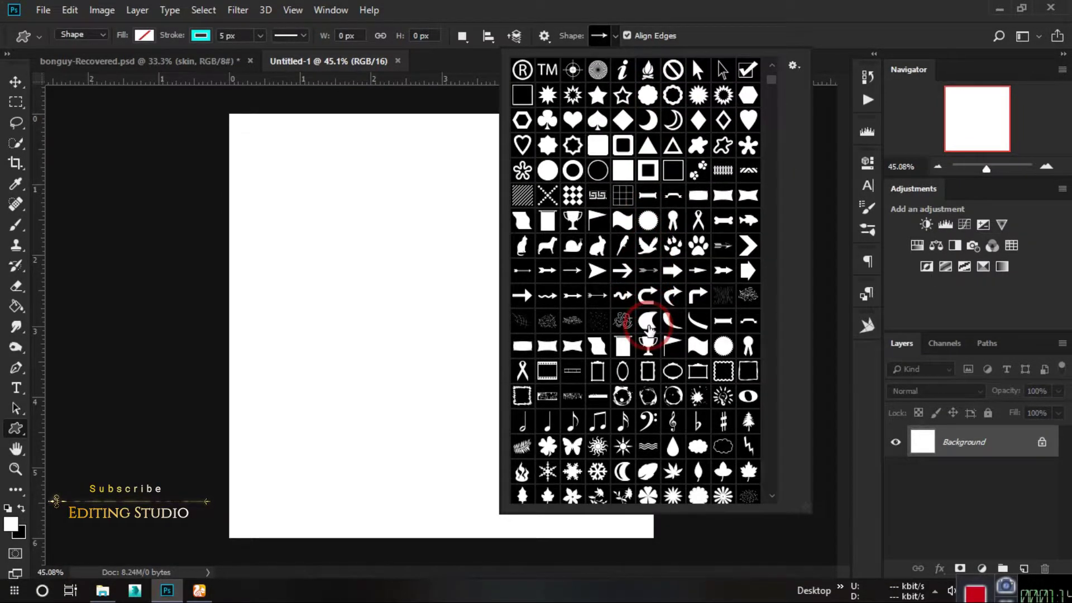
scroll(647, 330, "down", 2)
scroll(647, 332, "down", 3)
scroll(647, 333, "down", 4)
scroll(647, 323, "down", 2)
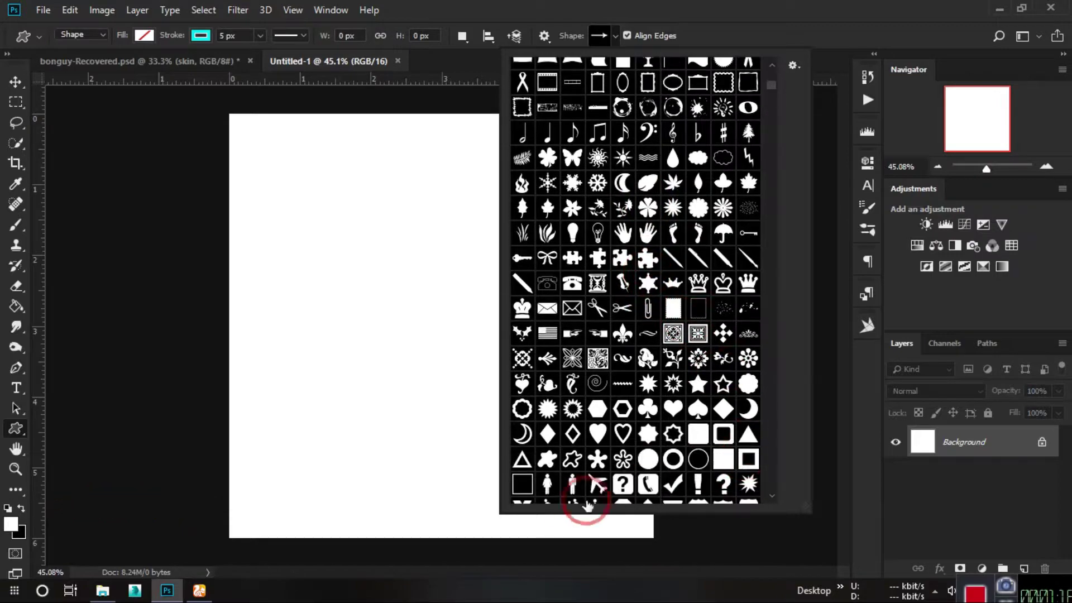
mouse_move(808, 511)
left_mouse_down()
mouse_move(1059, 569)
mouse_move(1057, 558)
left_mouse_up()
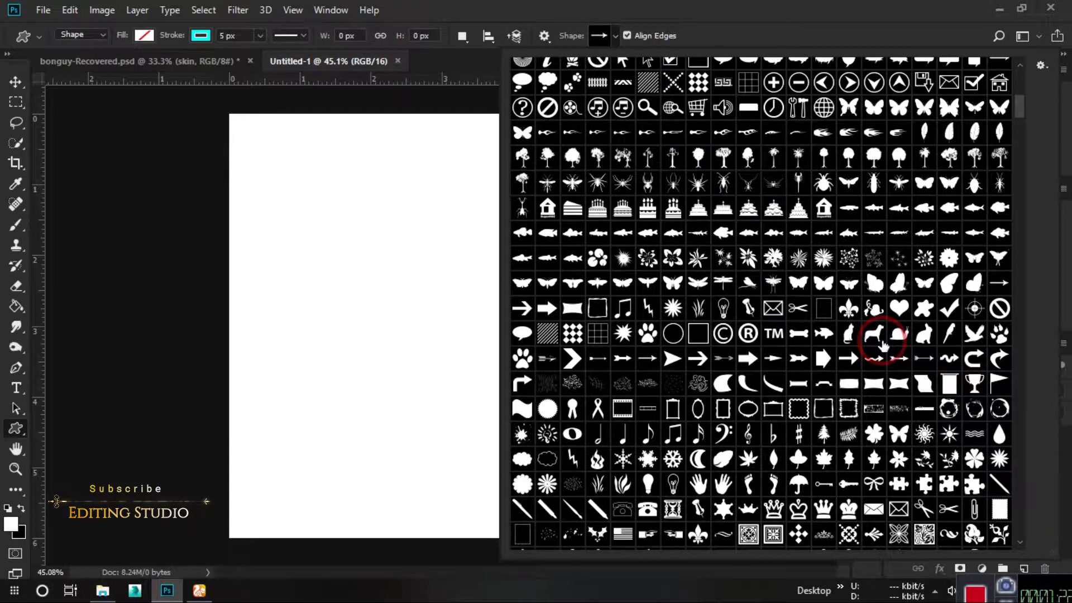
scroll(886, 351, "down", 3)
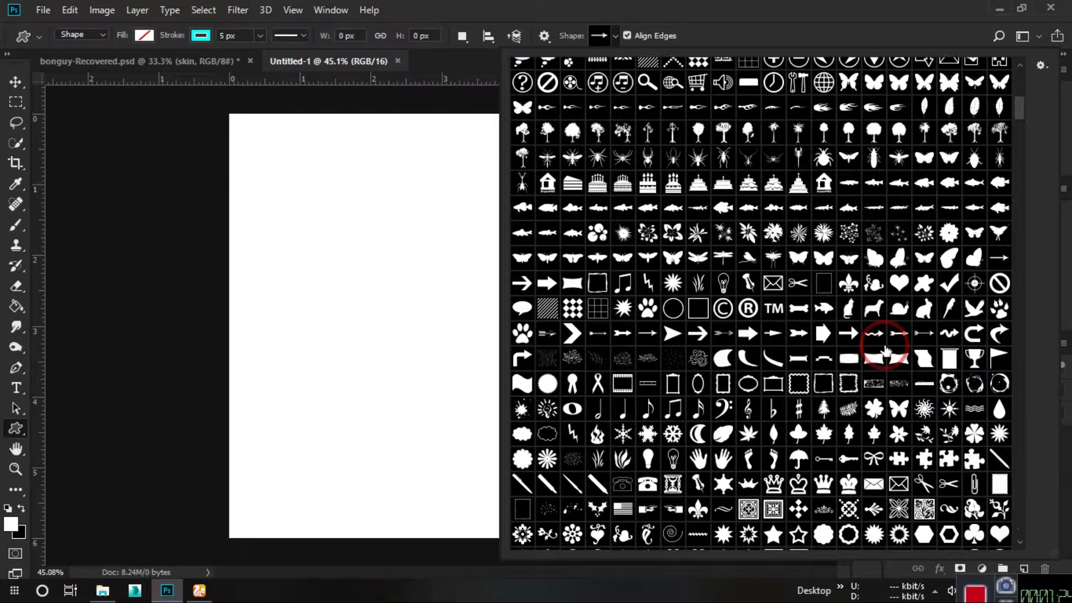
scroll(886, 351, "down", 1)
scroll(886, 351, "down", 1)
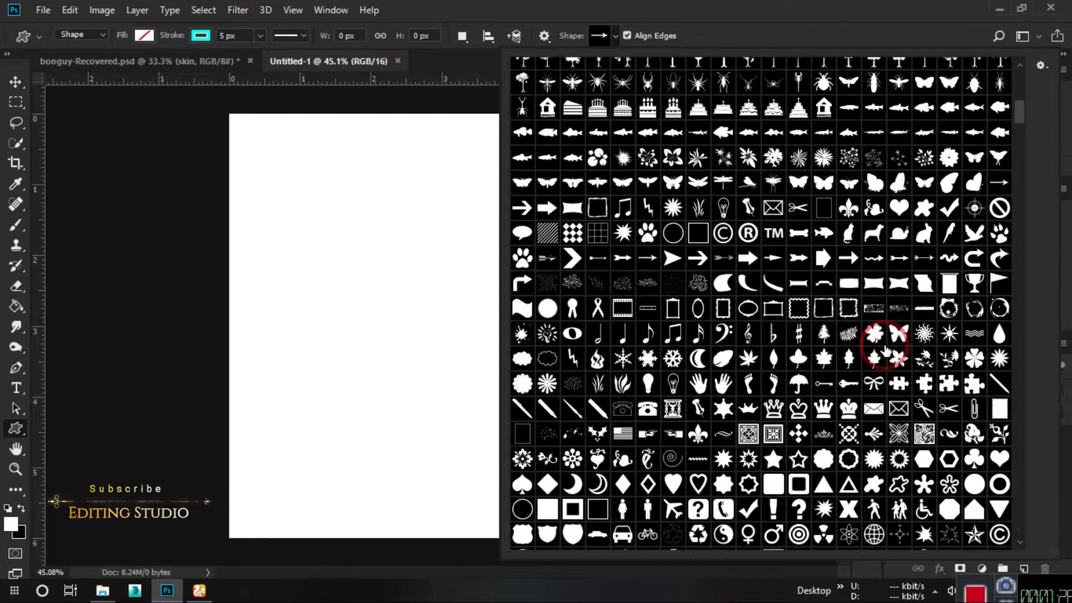
scroll(886, 350, "down", 1)
scroll(886, 351, "down", 1)
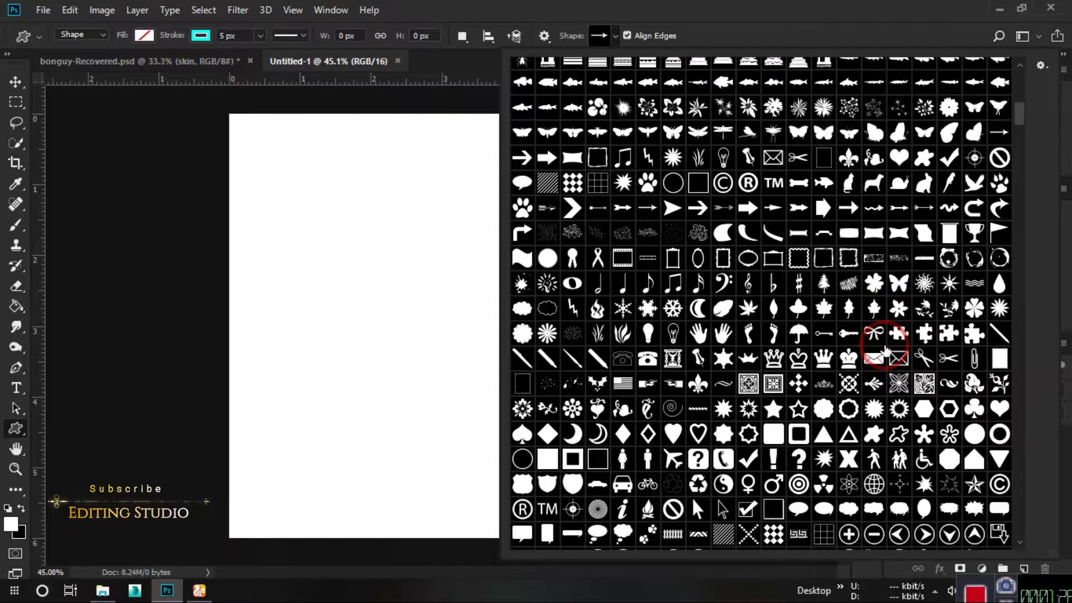
scroll(887, 351, "down", 1)
scroll(886, 350, "down", 1)
scroll(886, 351, "down", 1)
scroll(886, 350, "down", 1)
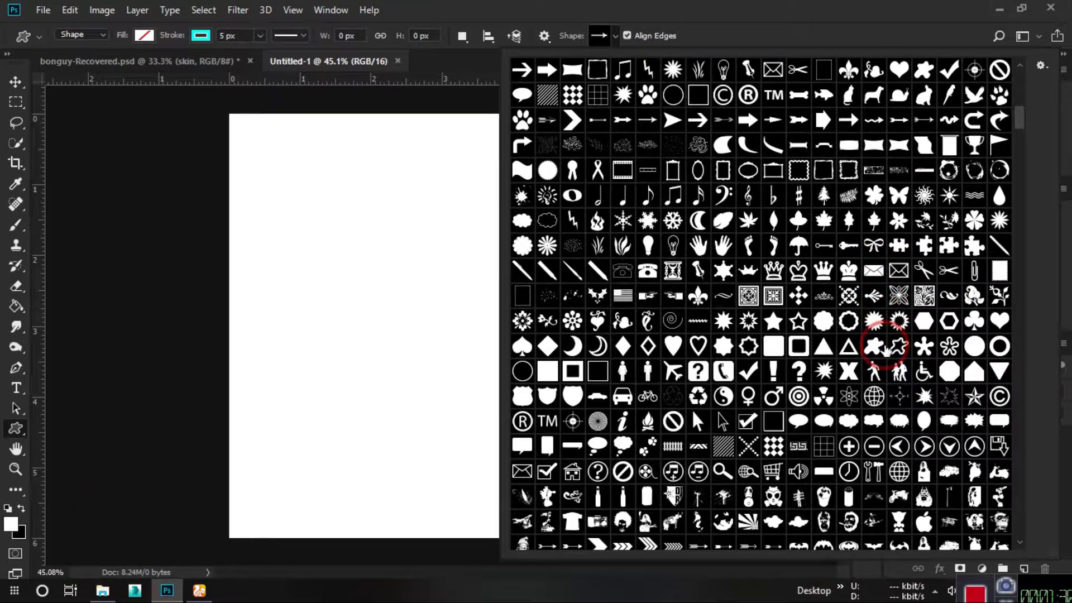
left_click_drag(1015, 110, 1016, 378)
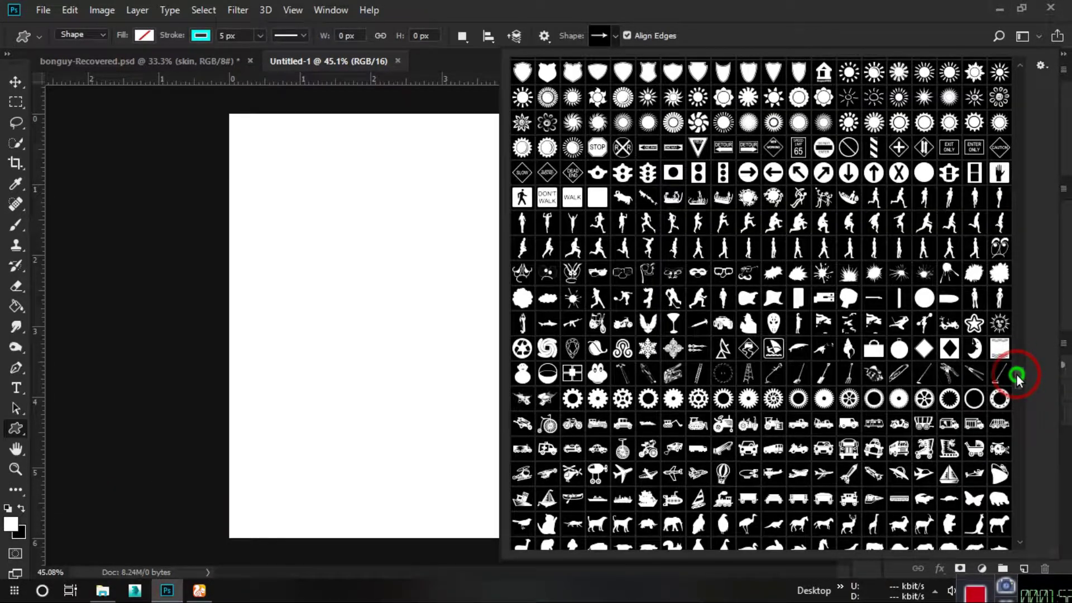
mouse_move(1016, 379)
left_mouse_down()
mouse_move(1023, 542)
mouse_move(976, 220)
mouse_move(985, 115)
mouse_move(993, 120)
mouse_move(1018, 67)
left_mouse_up()
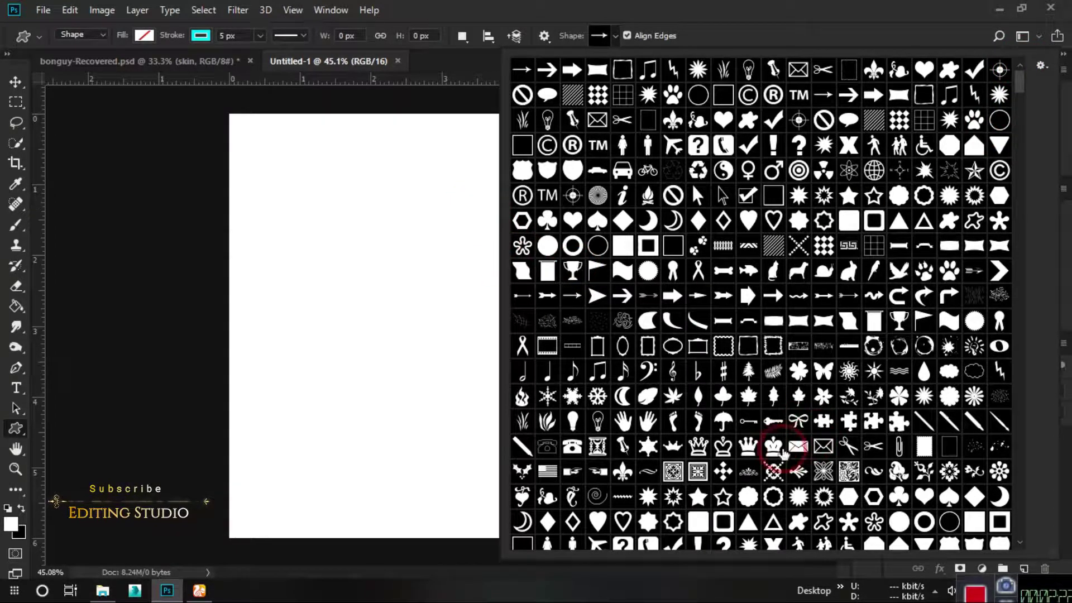
Draw the hand shape near the canvas centre and set its fill to red.
left_click(648, 423)
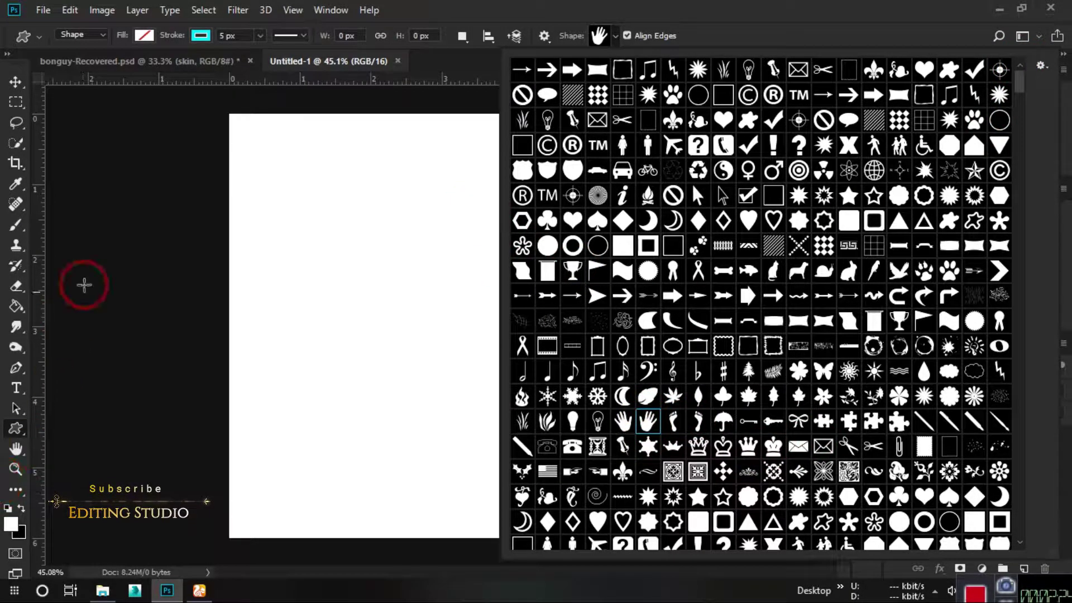
mouse_move(342, 251)
left_mouse_down()
mouse_move(577, 468)
mouse_move(543, 481)
left_mouse_up()
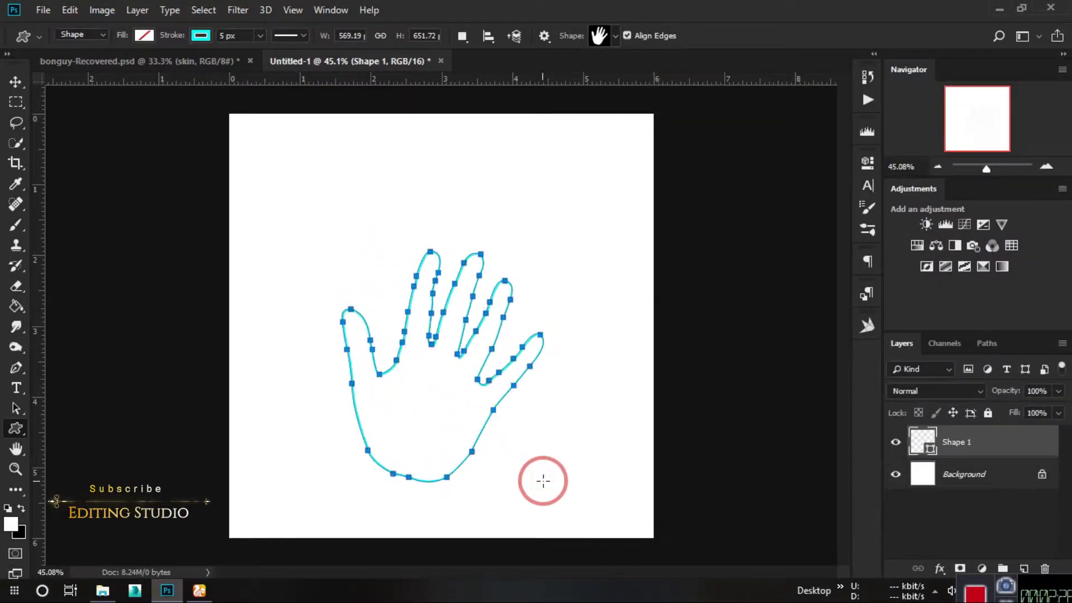
left_click(144, 37)
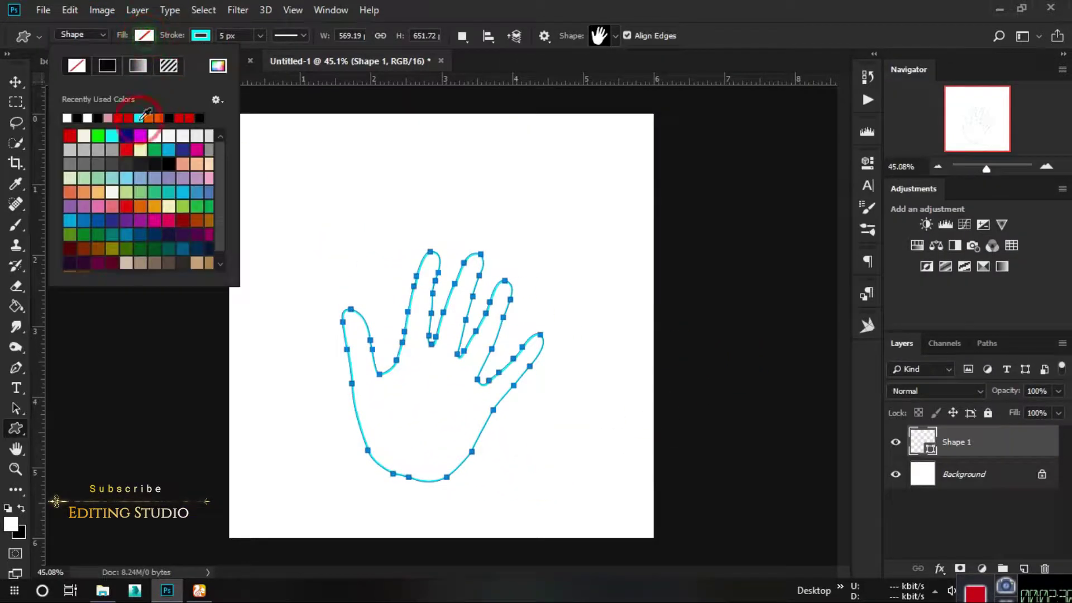
left_click(112, 137)
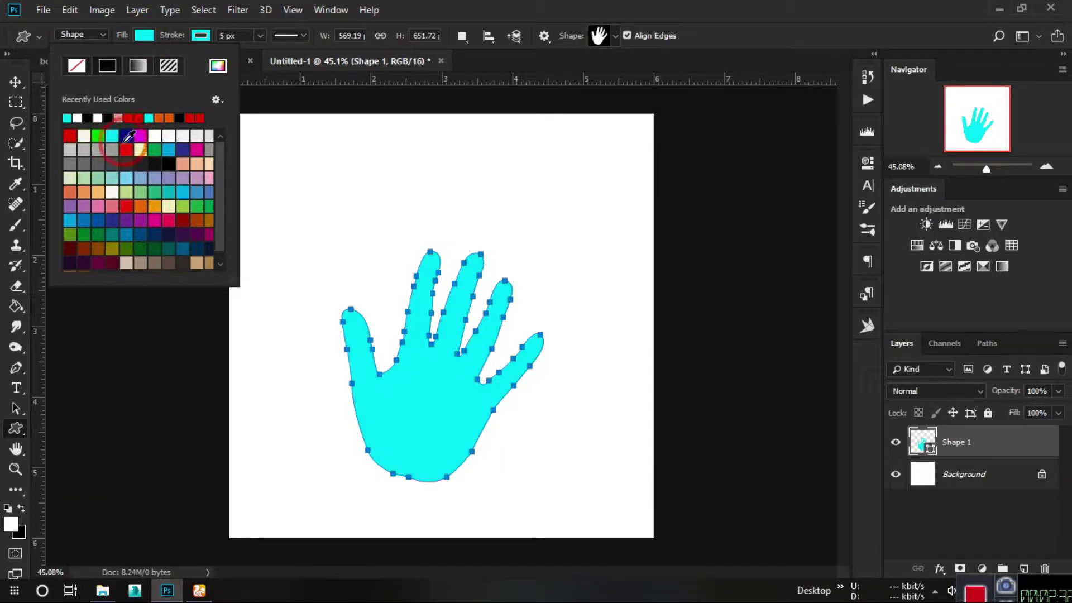
left_click(70, 135)
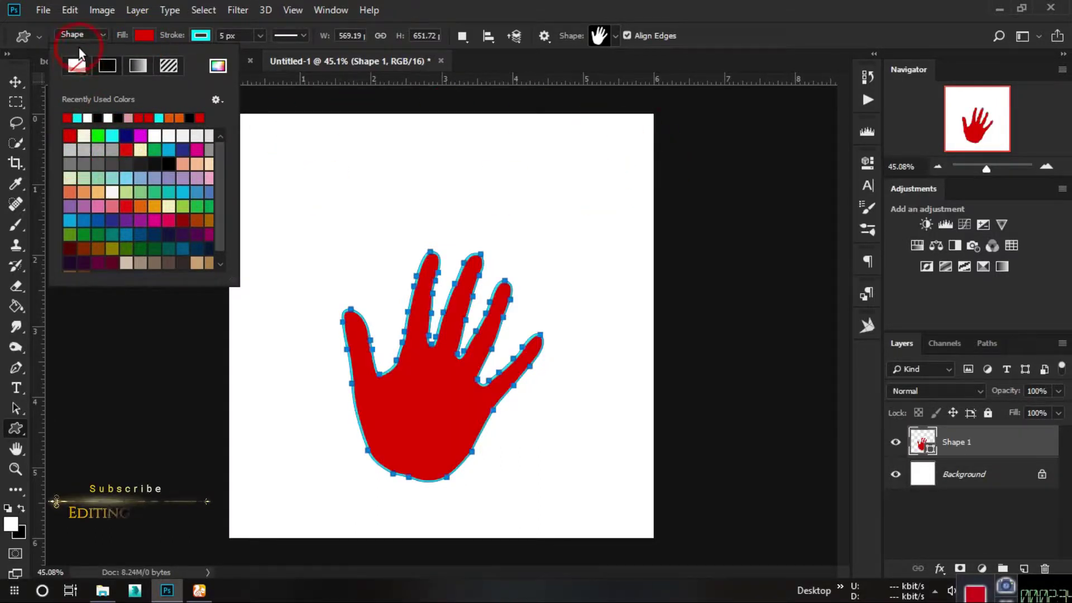
left_click(165, 35)
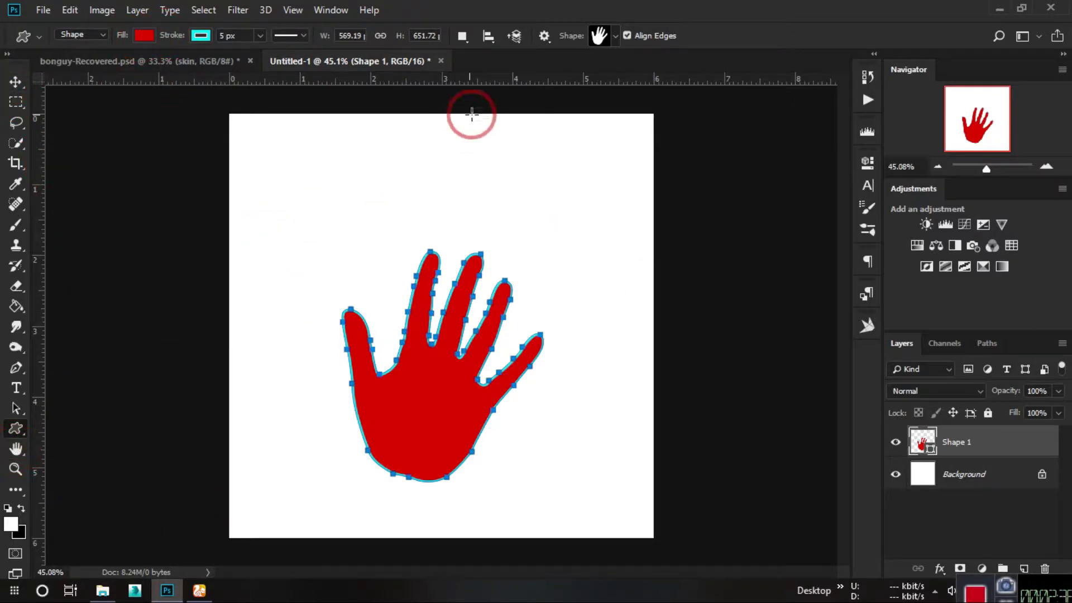
Draw a red round-seal starburst at the canvas top-left.
left_click(588, 36)
left_click(472, 271)
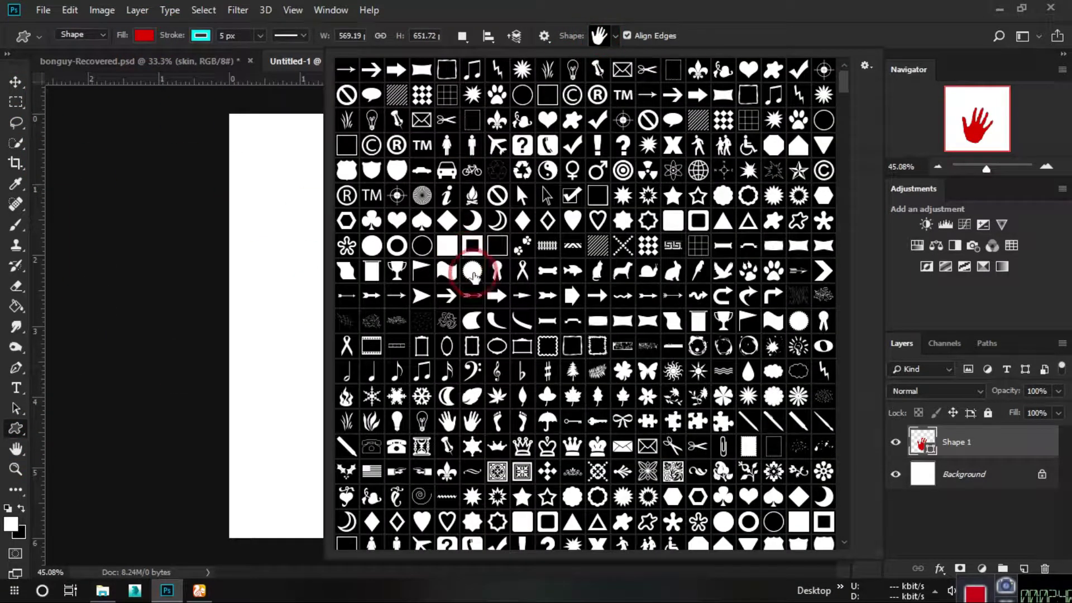
left_click_drag(251, 187, 362, 299)
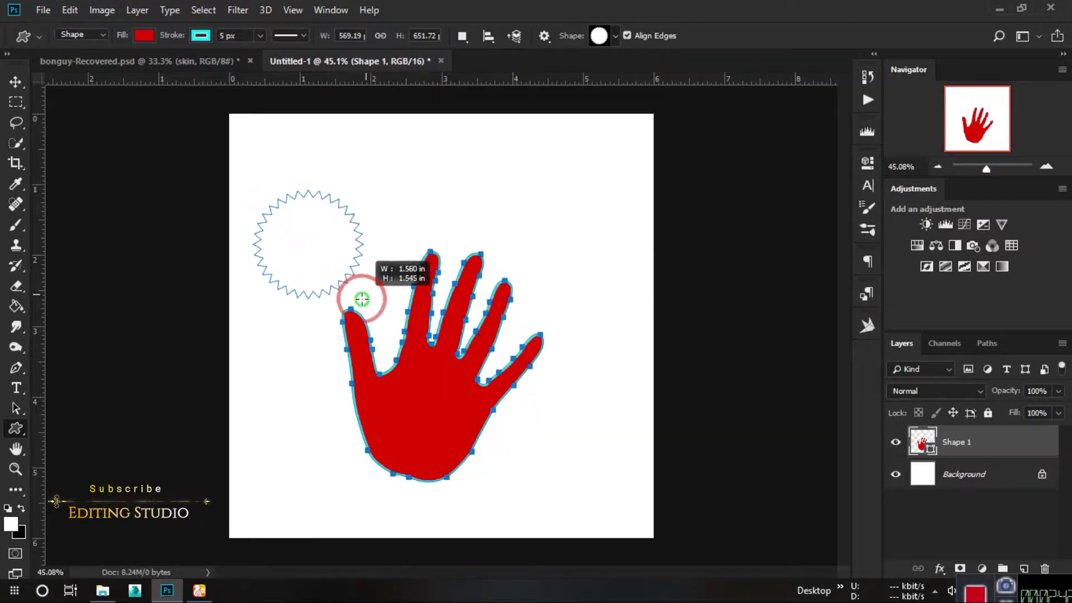
left_click(488, 215)
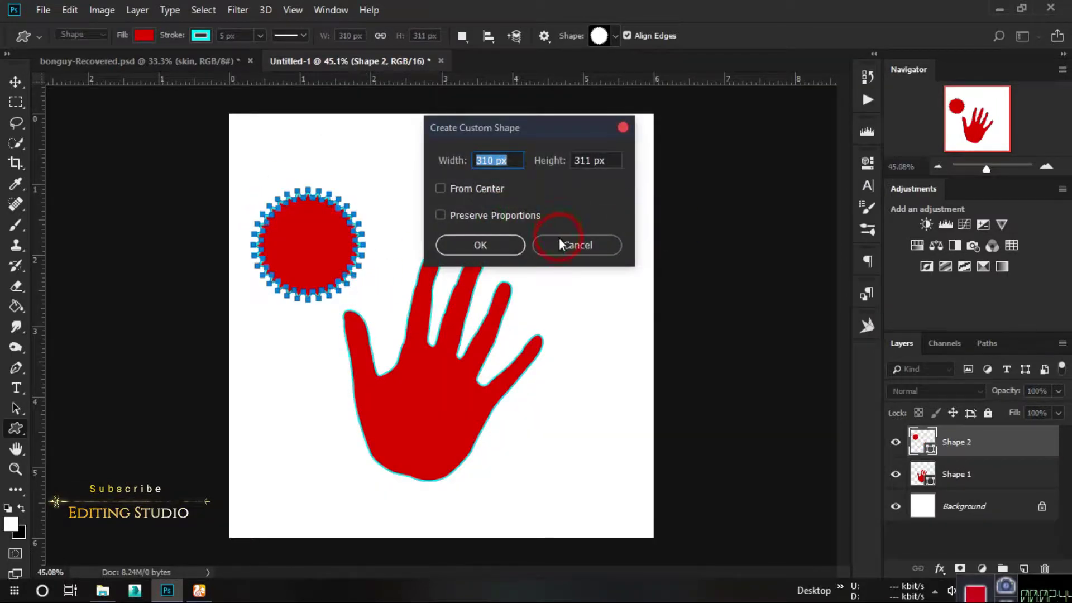
left_click(562, 242)
Draw an eighth-note music shape at the hand's lower left.
left_click(599, 36)
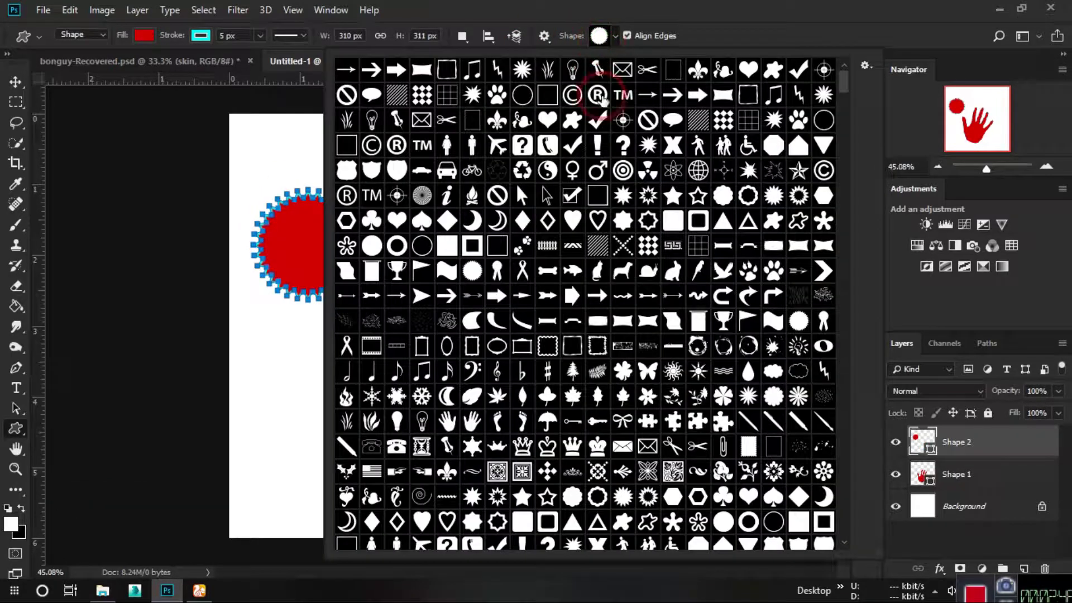
left_click(397, 371)
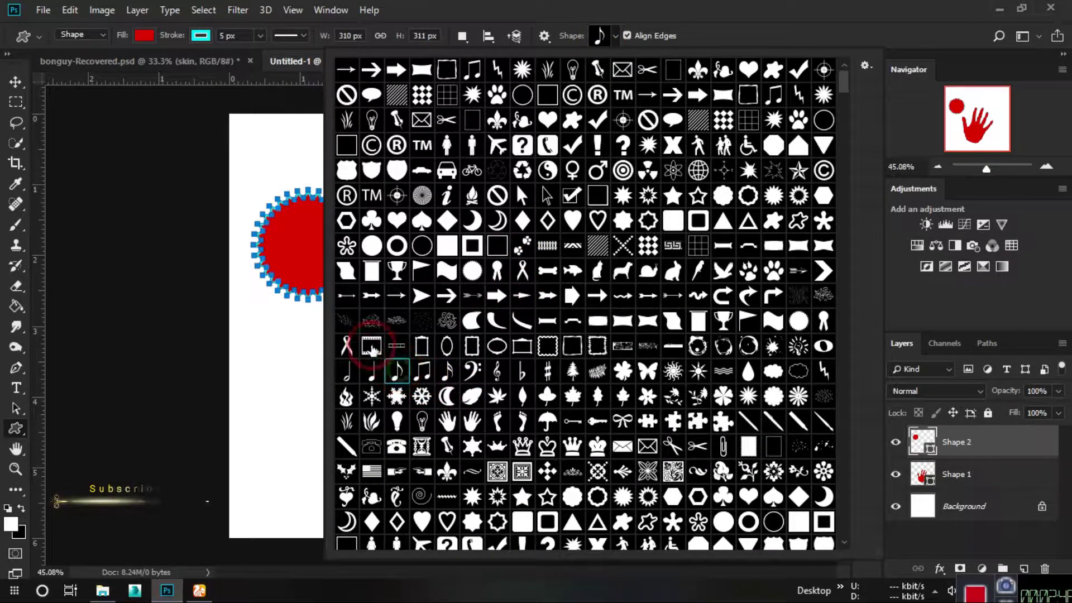
left_click(283, 337)
left_click_drag(282, 337, 361, 479)
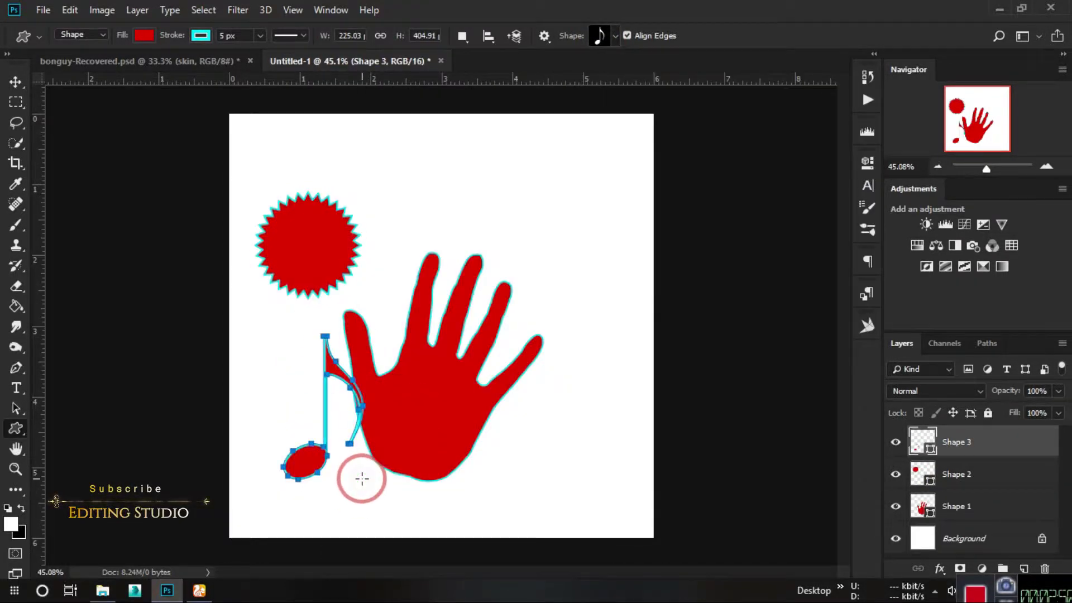
left_click(549, 232)
left_click(592, 246)
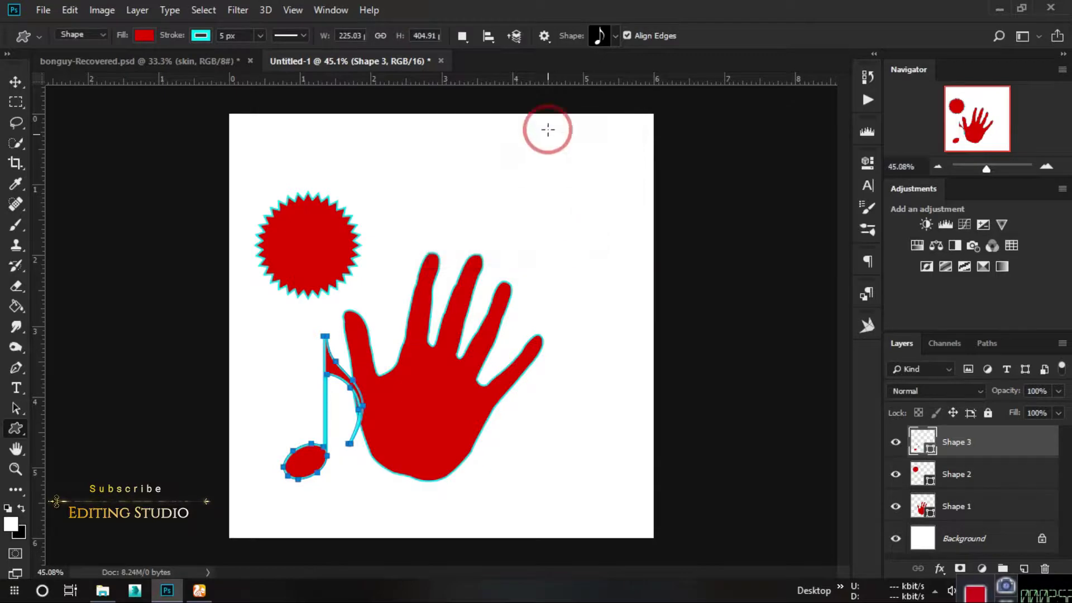
left_click(595, 37)
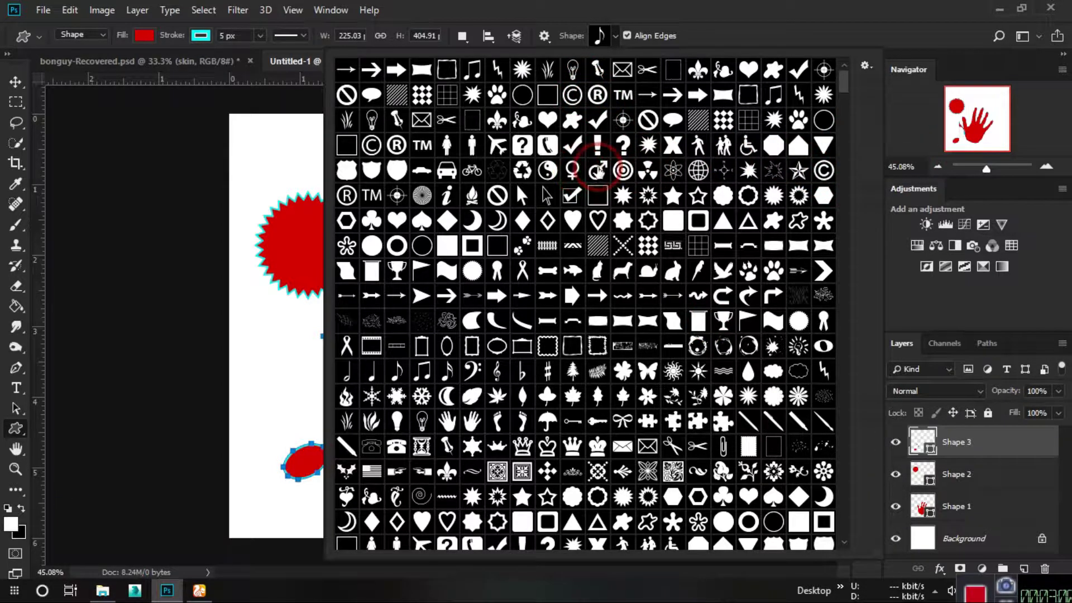
Draw a male symbol above the music note and a scatter of flecks over the starburst.
left_click(595, 171)
mouse_move(264, 345)
left_mouse_down()
mouse_move(282, 400)
mouse_move(309, 391)
left_mouse_up()
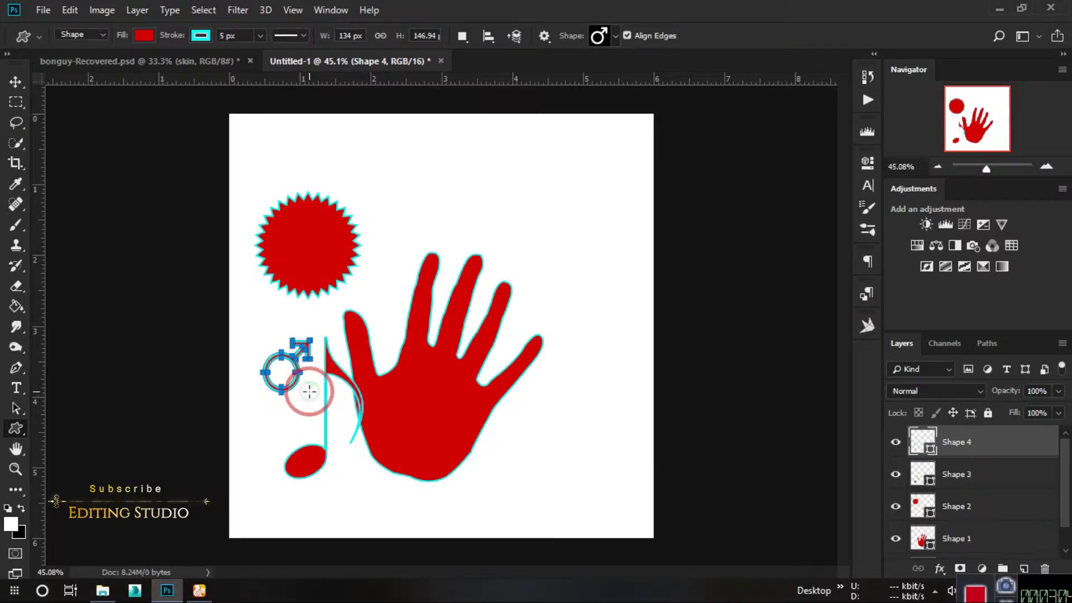
left_click(597, 36)
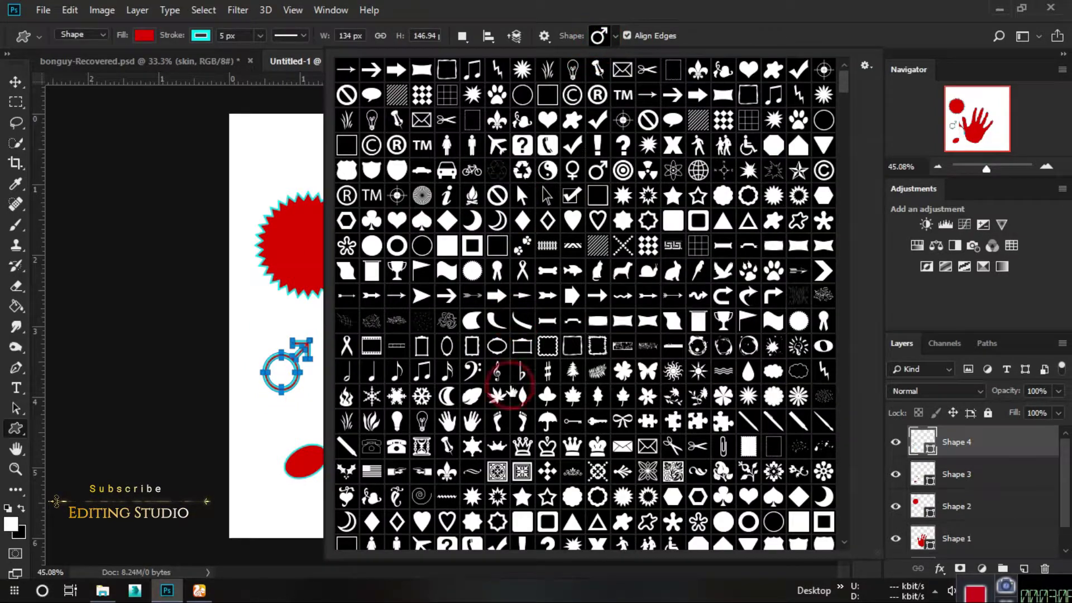
scroll(491, 447, "down", 1)
scroll(492, 440, "down", 1)
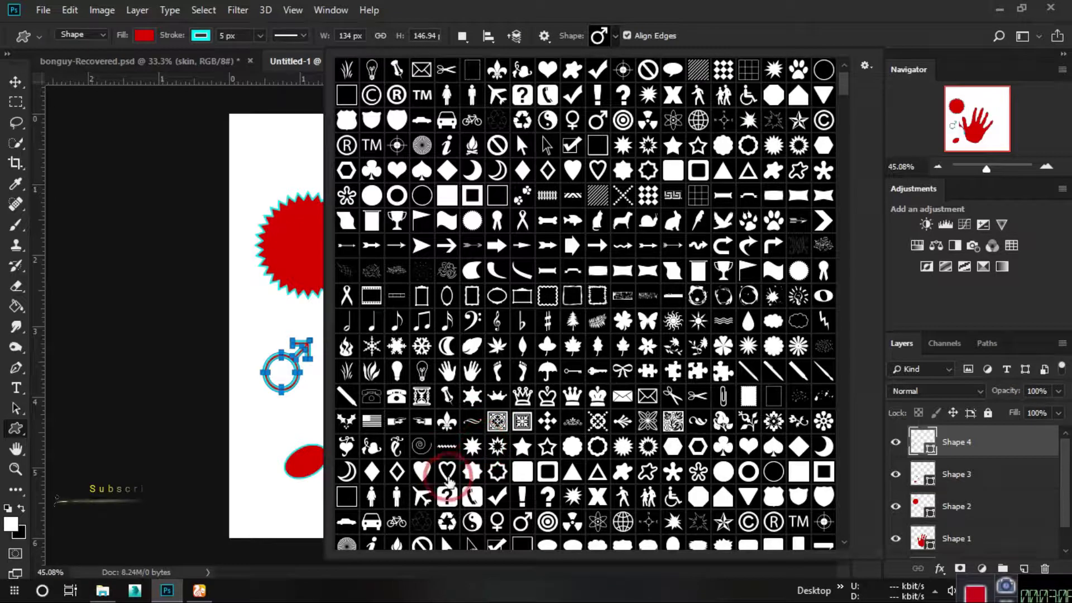
scroll(513, 475, "down", 2)
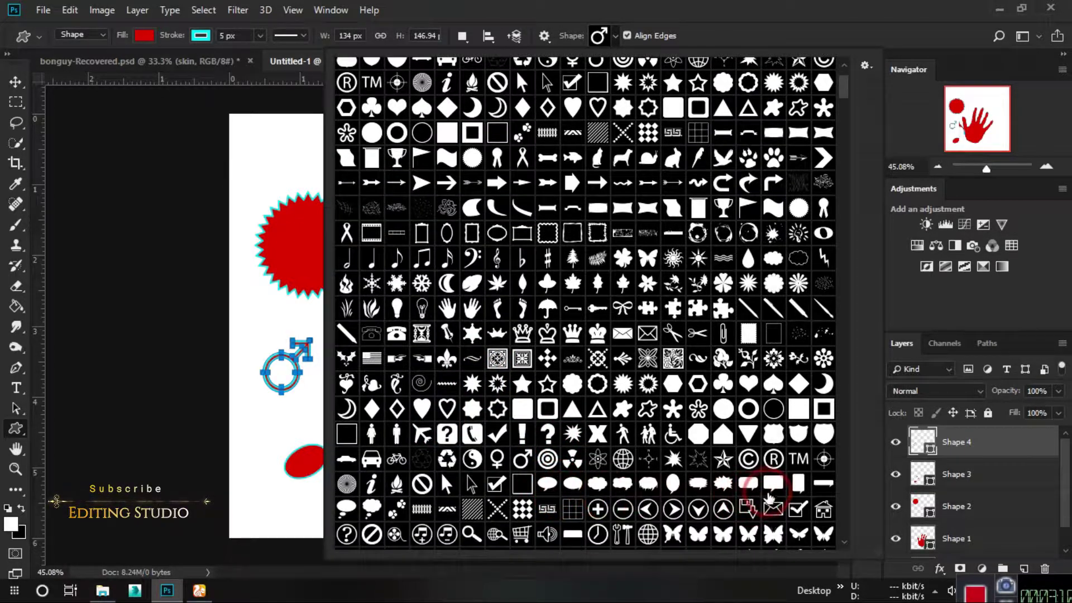
left_click(825, 283)
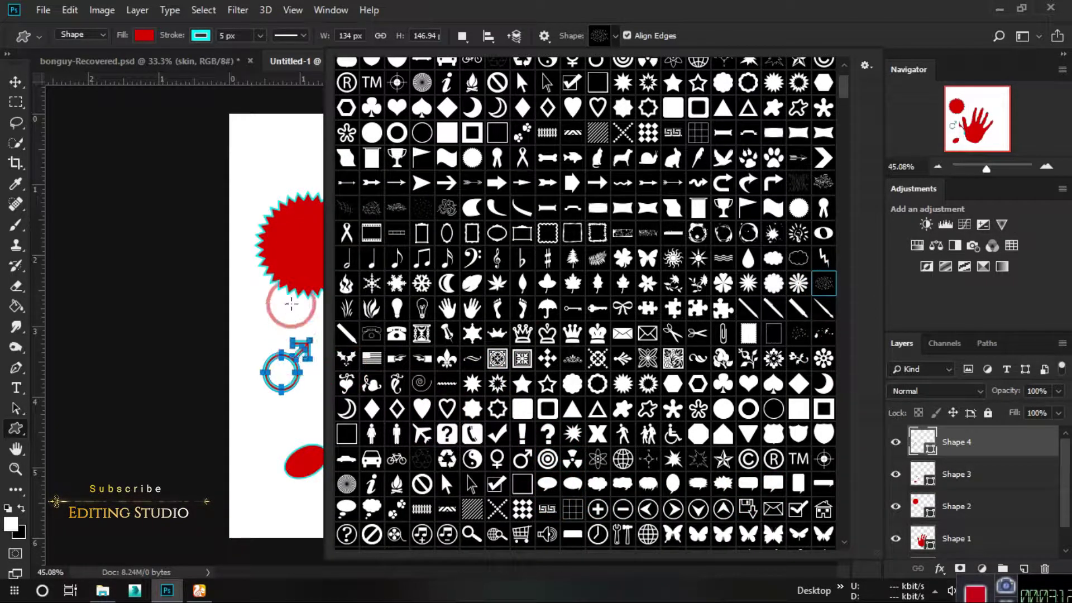
mouse_move(246, 133)
left_mouse_down()
mouse_move(393, 278)
mouse_move(410, 274)
left_mouse_up()
left_click(416, 273)
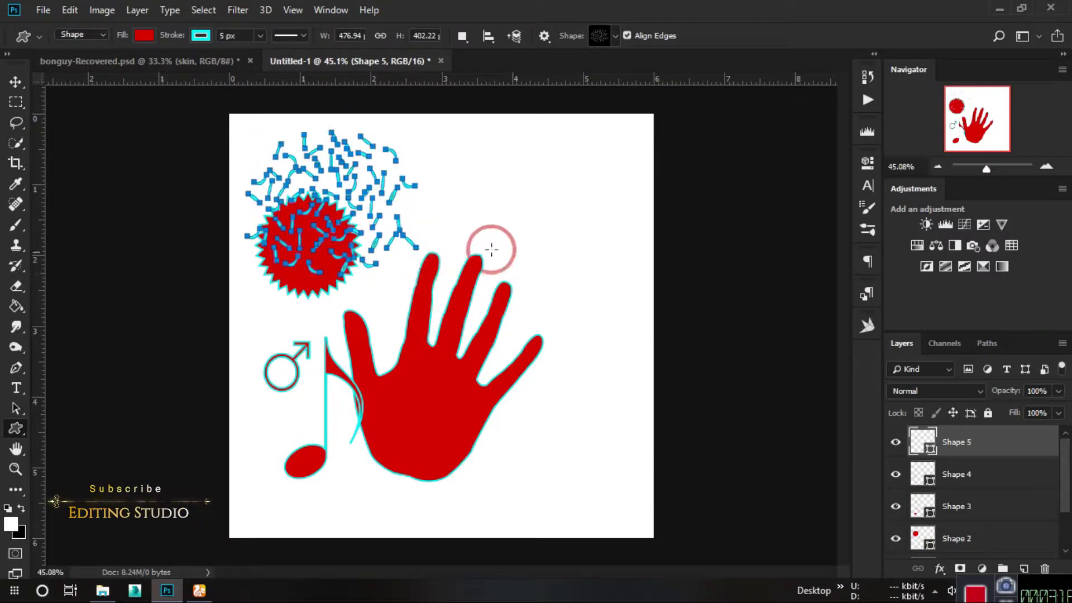
left_click(686, 208)
left_click(585, 242)
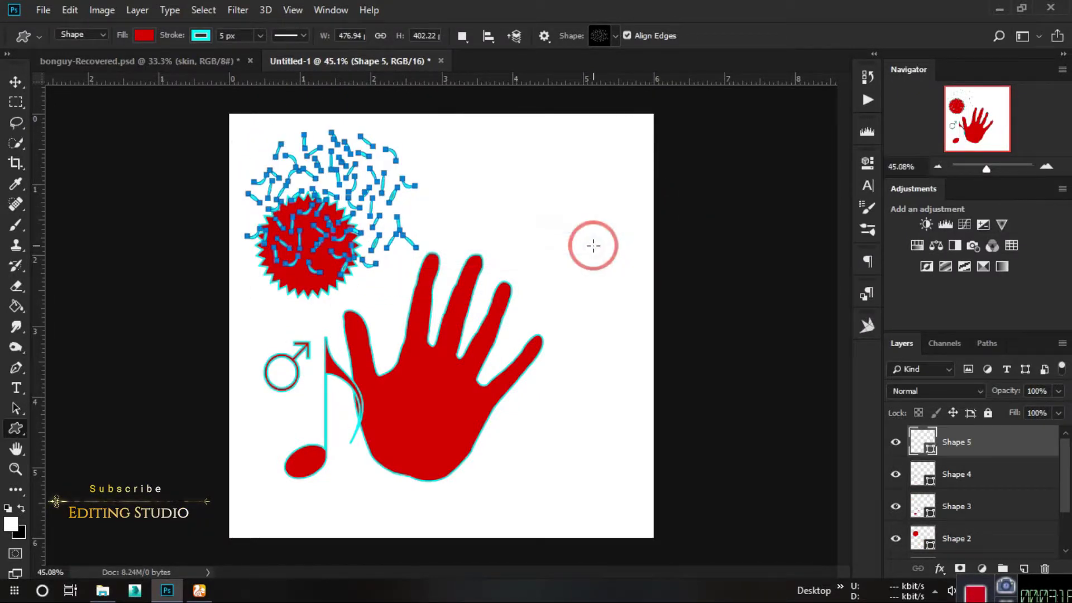
Draw the atom shape on the right side of the canvas.
left_click(597, 36)
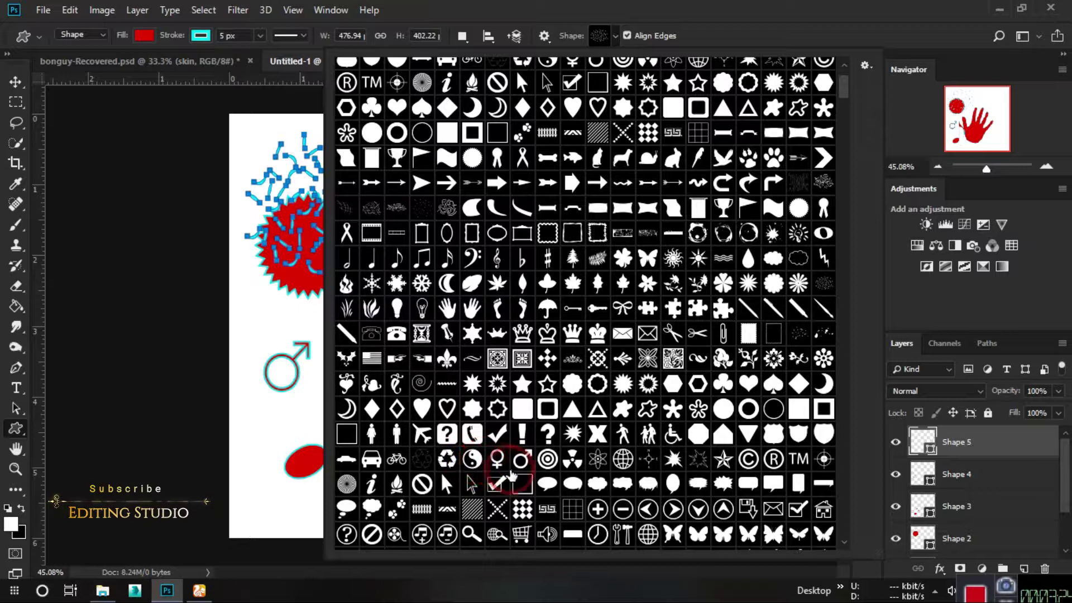
scroll(491, 469, "down", 1)
left_click(597, 434)
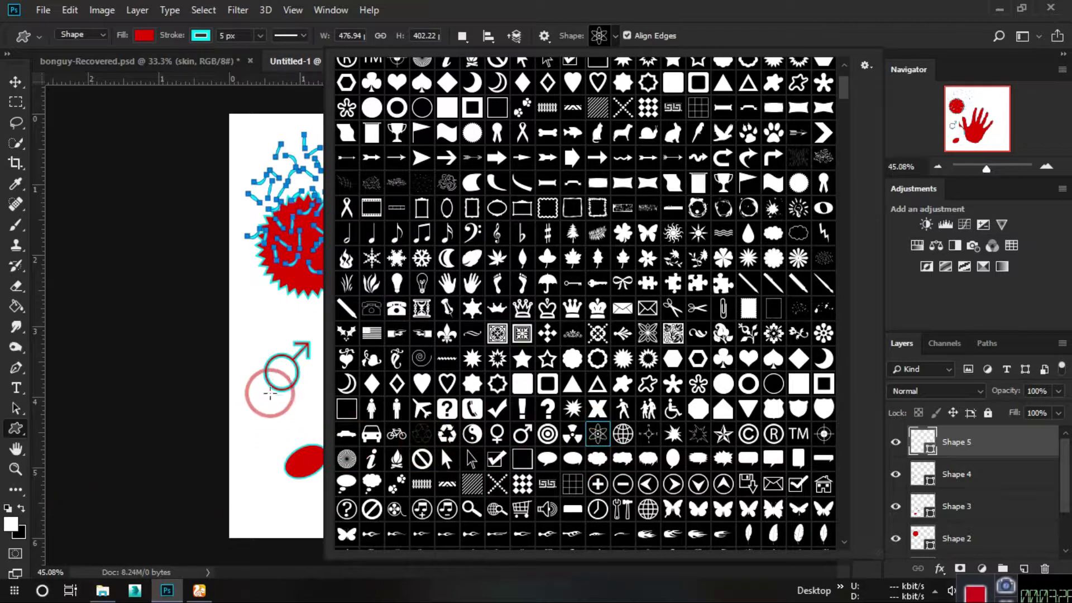
left_click(281, 370)
left_click(577, 246)
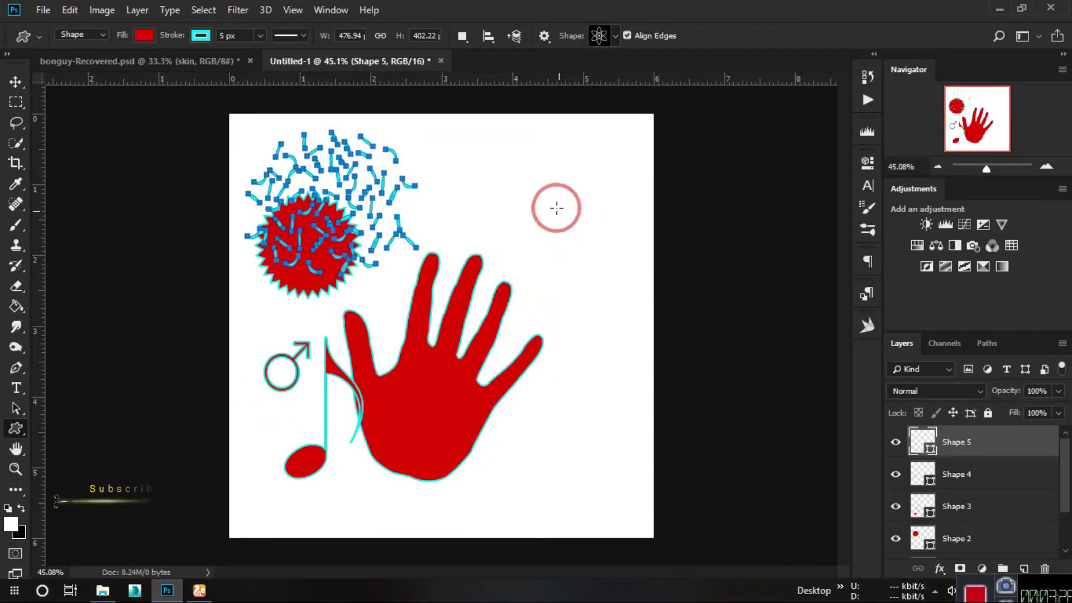
left_click_drag(551, 199, 631, 301)
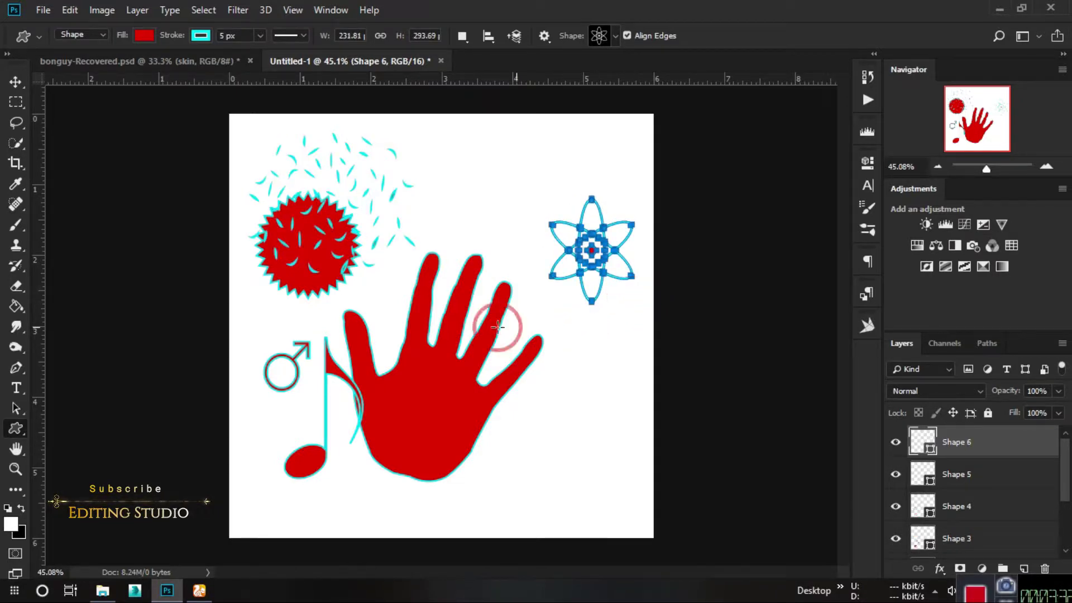
left_click(228, 221)
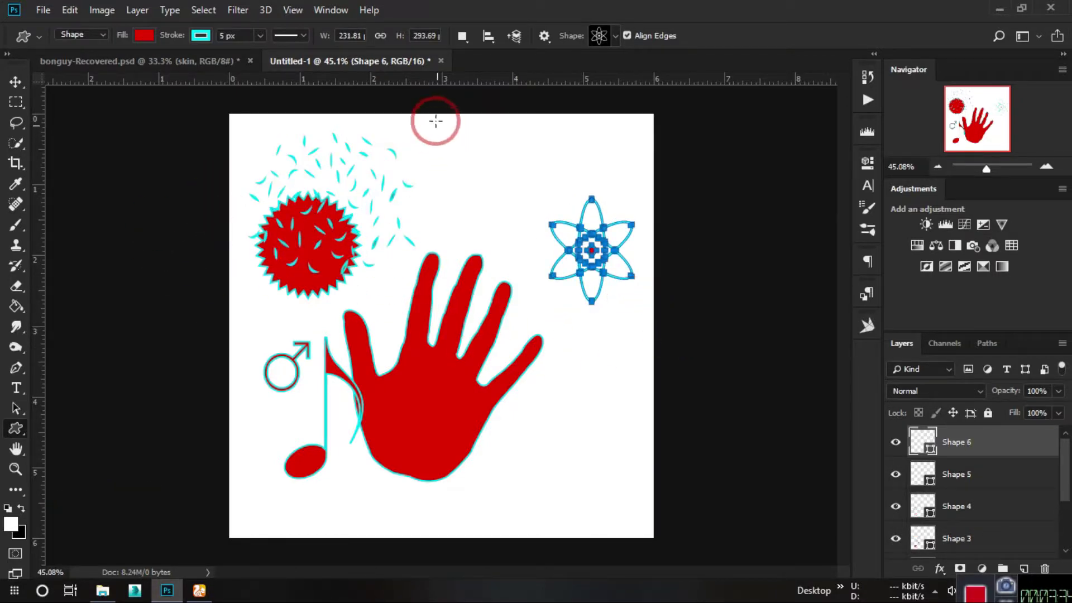
Minimise Photoshop and refresh the desktop.
left_click(999, 8)
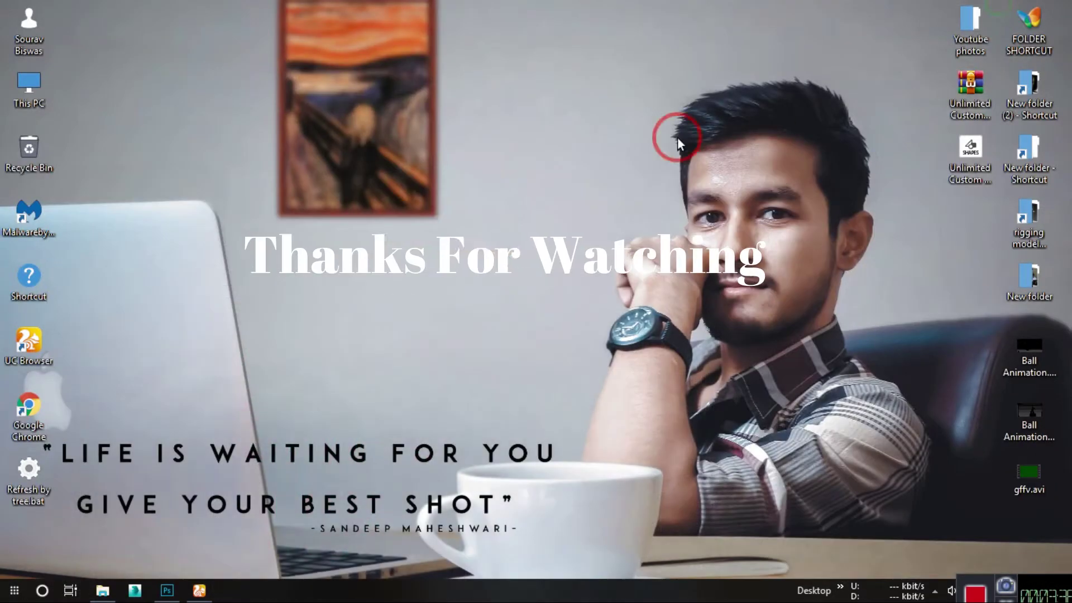
right_click(581, 139)
left_click(652, 181)
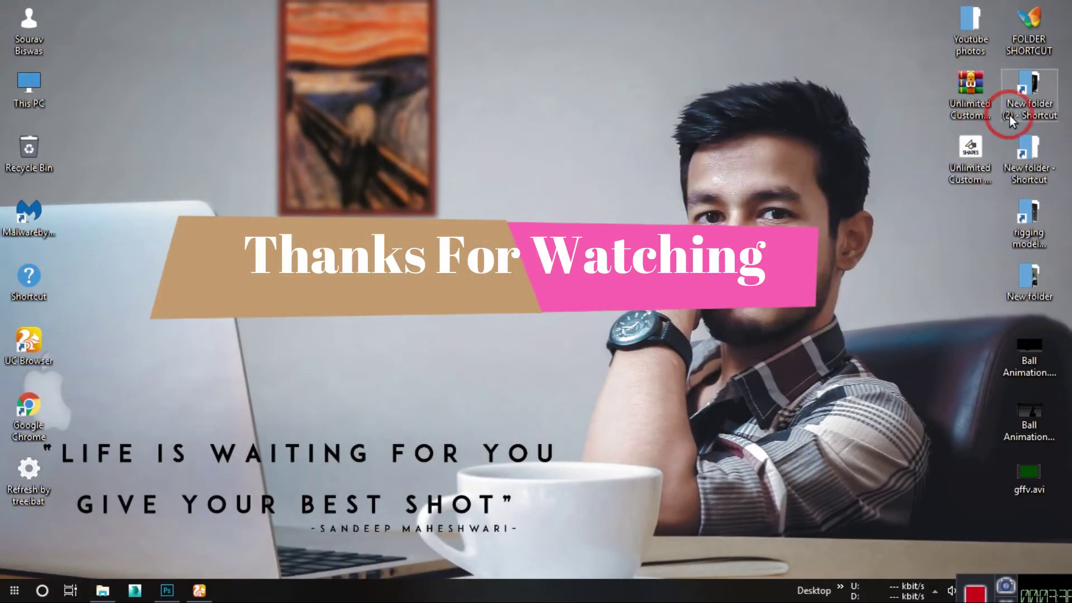